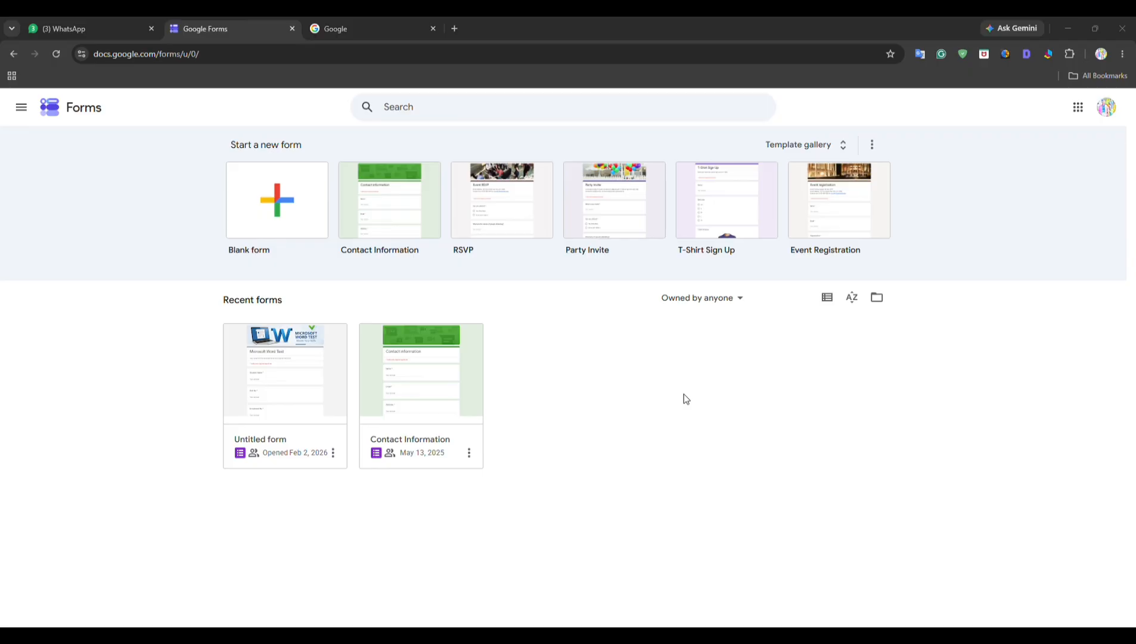
Open Google Forms from the Google homepage's apps list and close the duplicate Forms tab
left_click(513, 390)
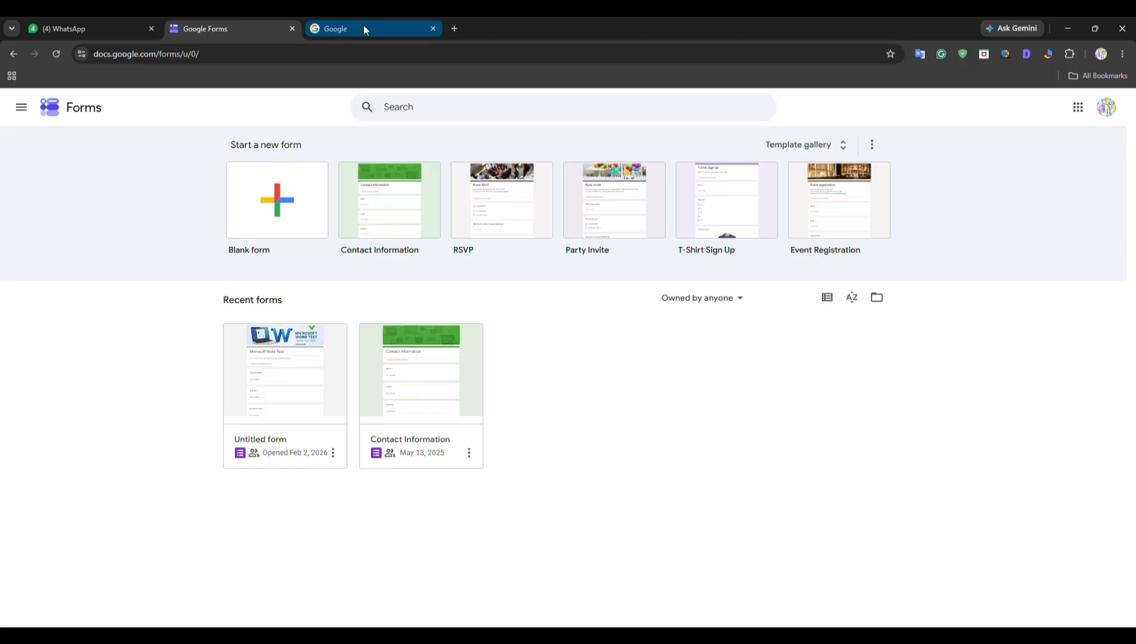
mouse_move(365, 28)
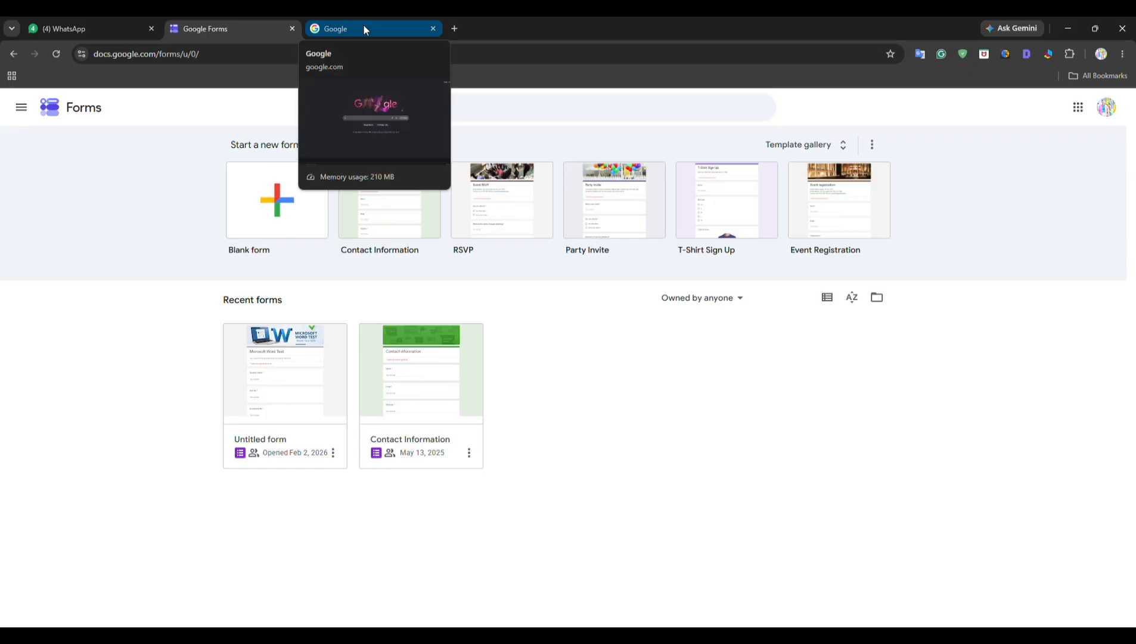
left_click(365, 29)
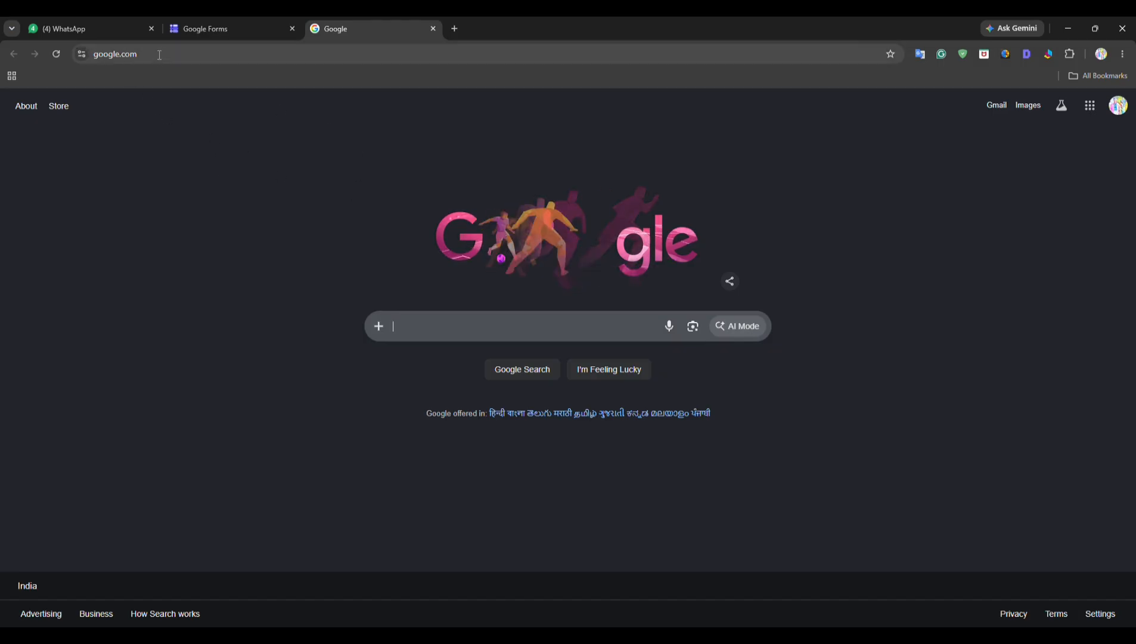
left_click(430, 328)
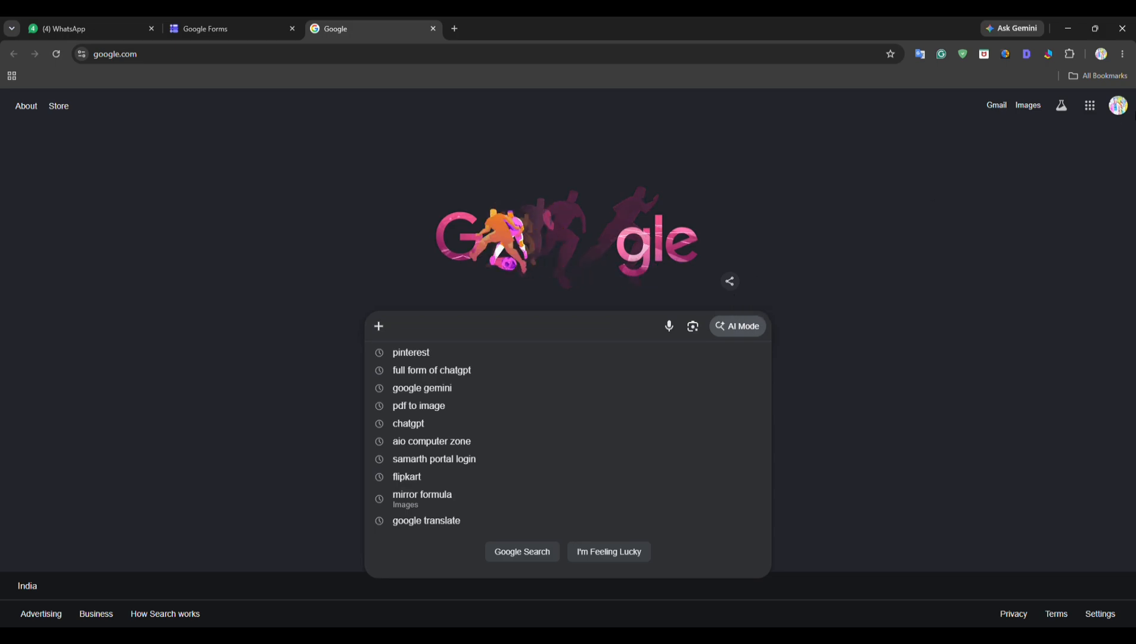
left_click(1091, 107)
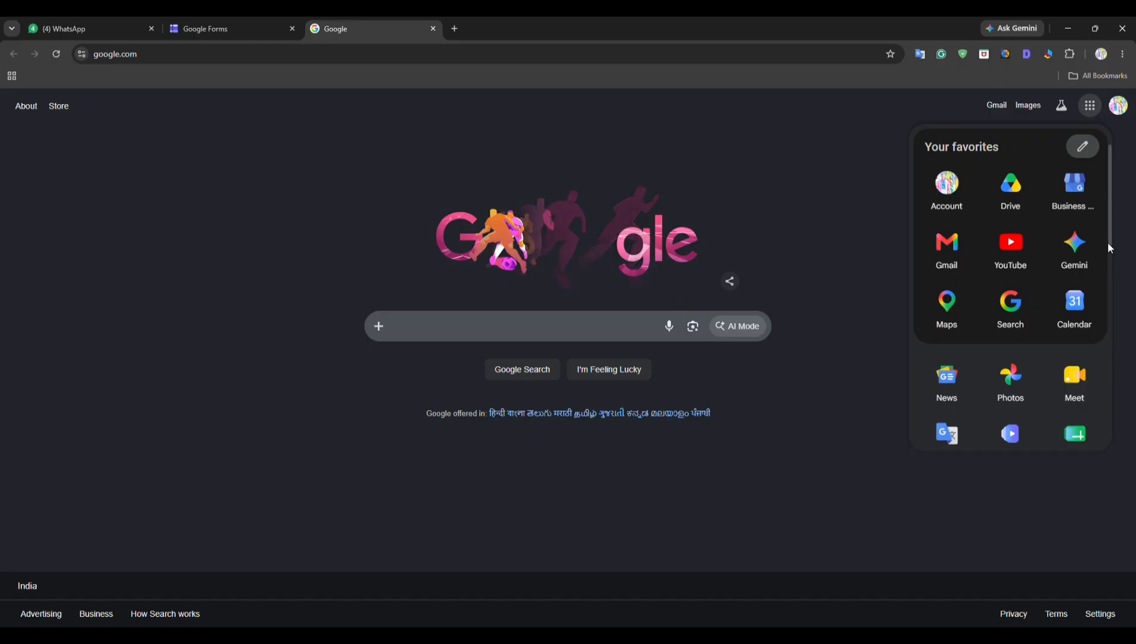
left_click_drag(1107, 243, 1107, 375)
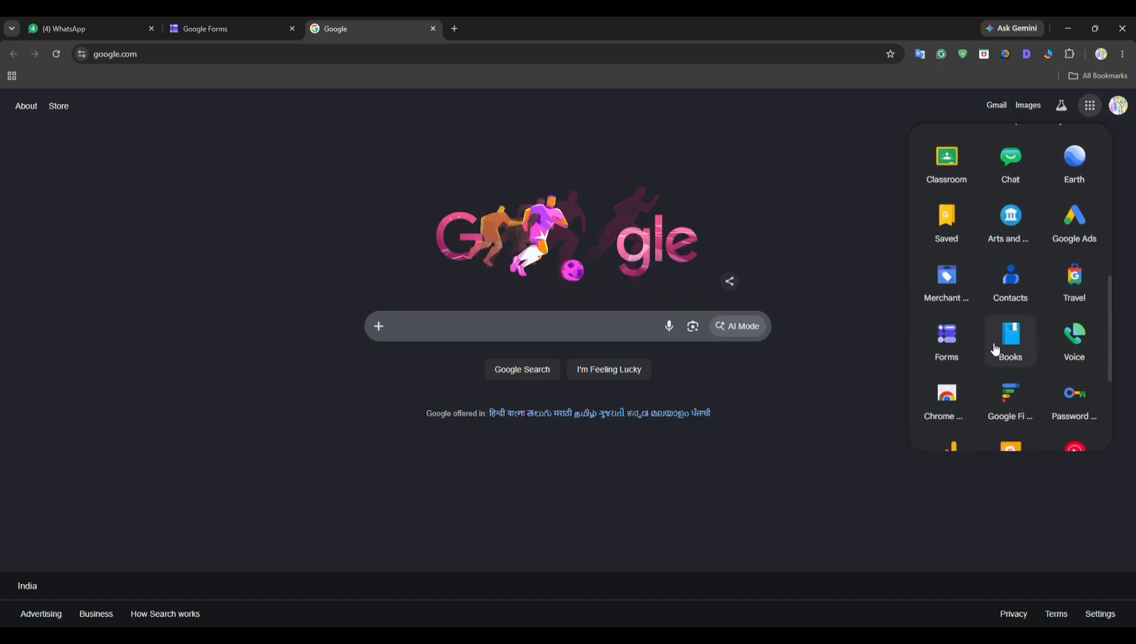
left_click(952, 348)
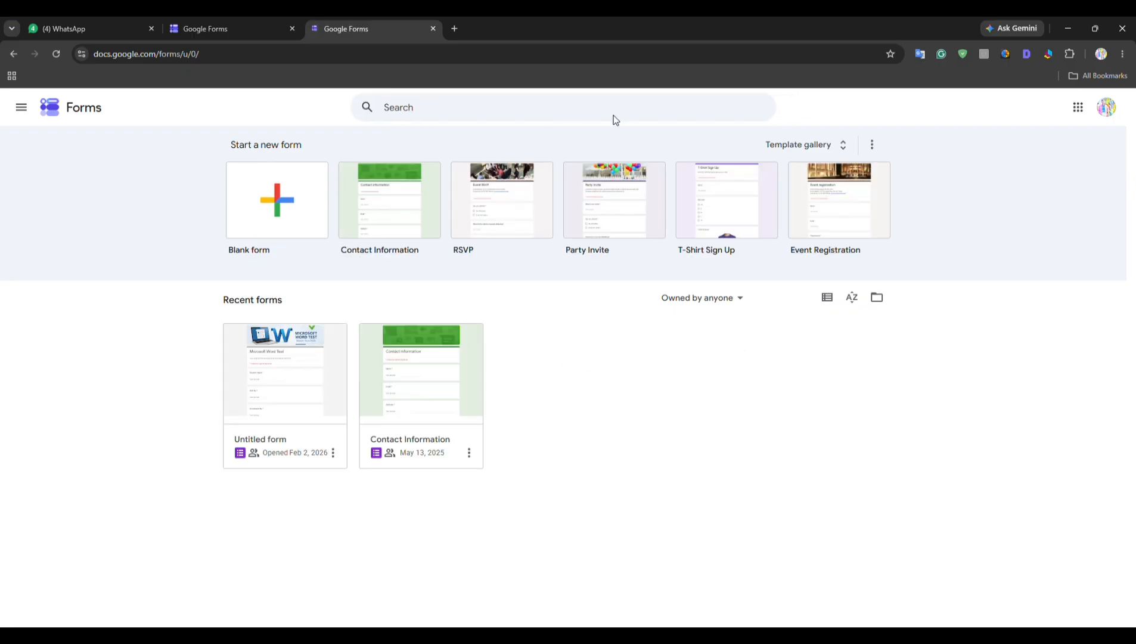
left_click(293, 27)
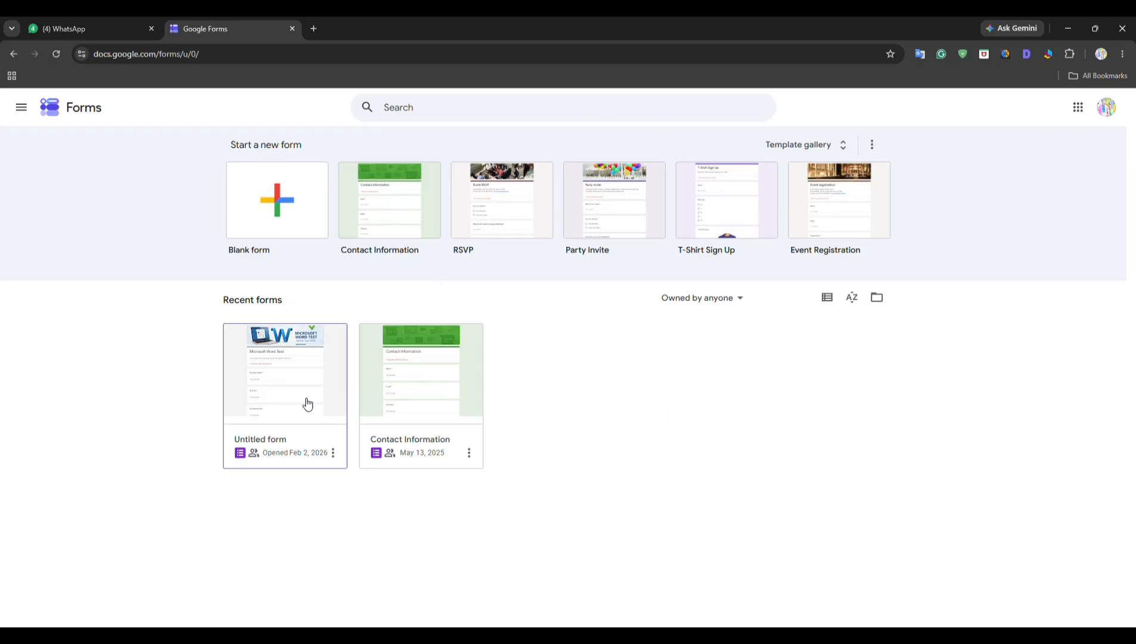
Open the recent Microsoft Word Test form and look through its sections, student detail fields and first quiz questions
left_click(258, 382)
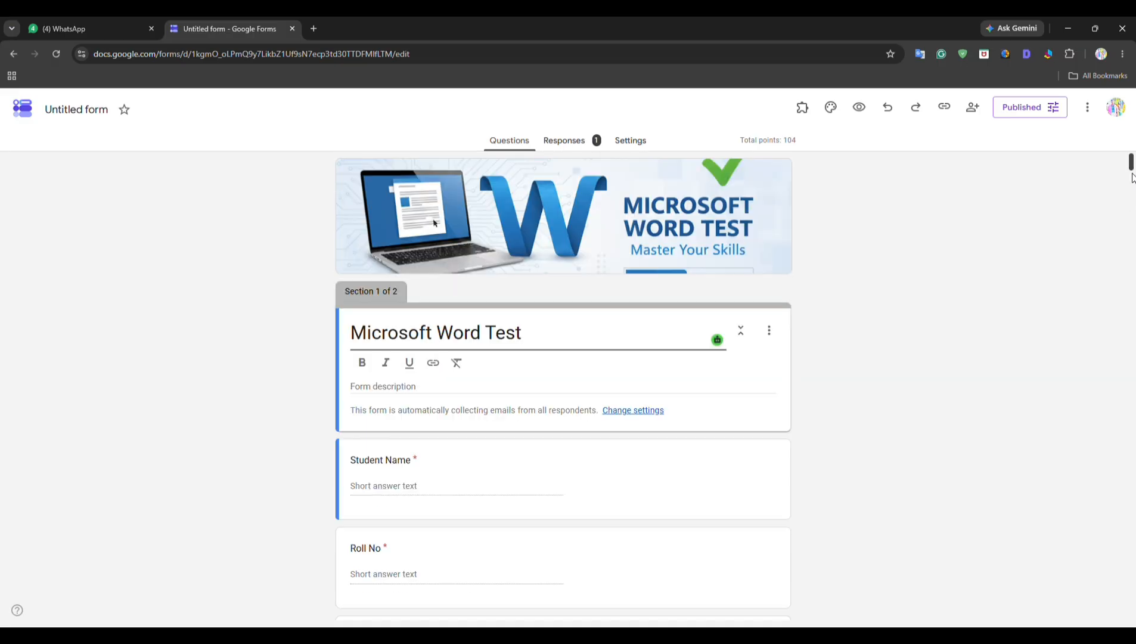
mouse_move(1132, 161)
left_mouse_down()
mouse_move(1133, 187)
mouse_move(1132, 161)
left_mouse_up()
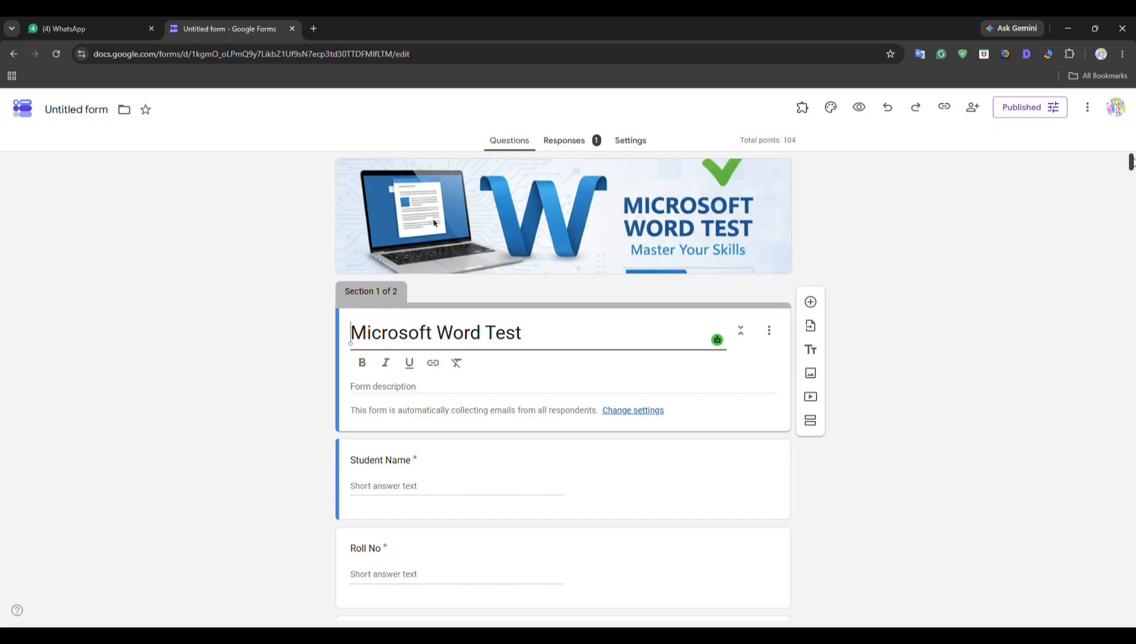
left_click_drag(1132, 161, 1133, 166)
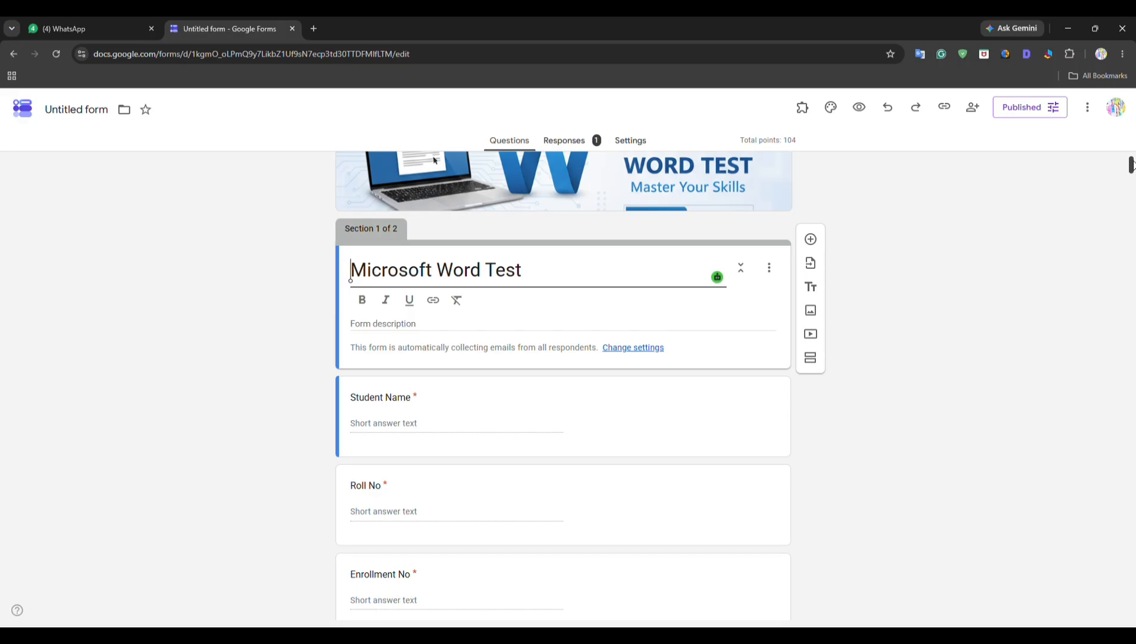
scroll(435, 160, "down", 2)
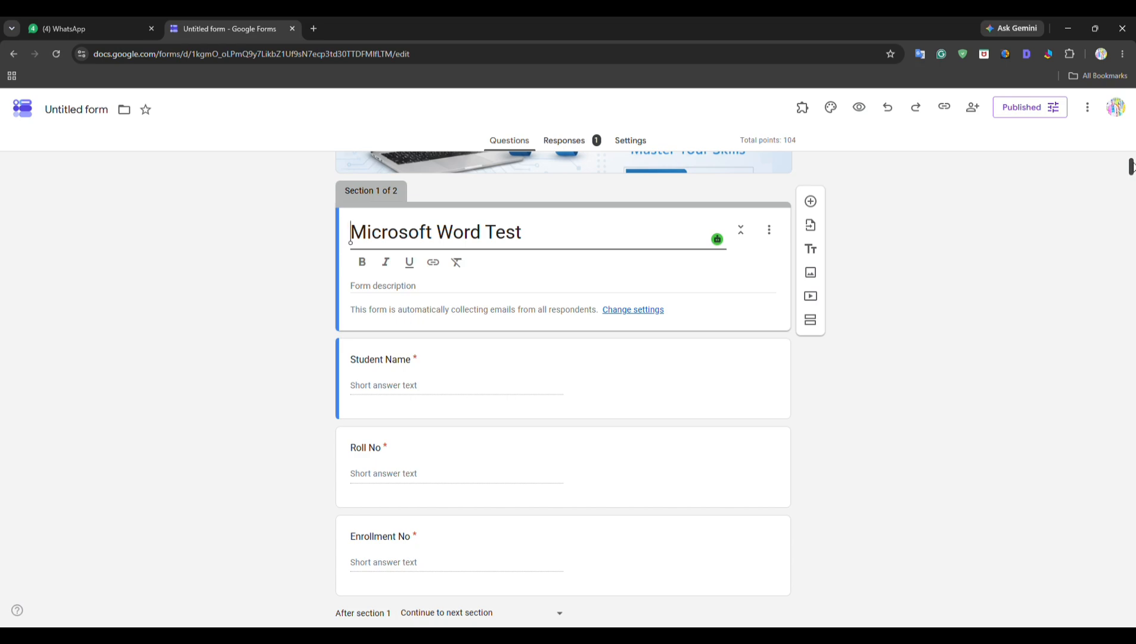
scroll(1132, 167, "down", 1)
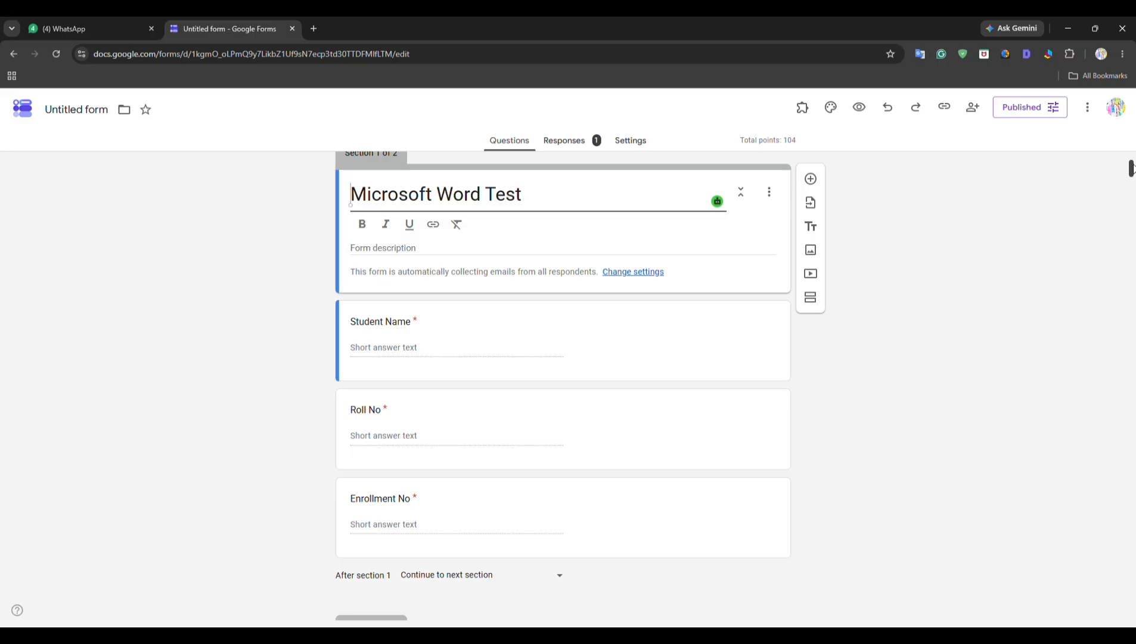
scroll(1132, 168, "down", 1)
left_click_drag(1134, 170, 1134, 175)
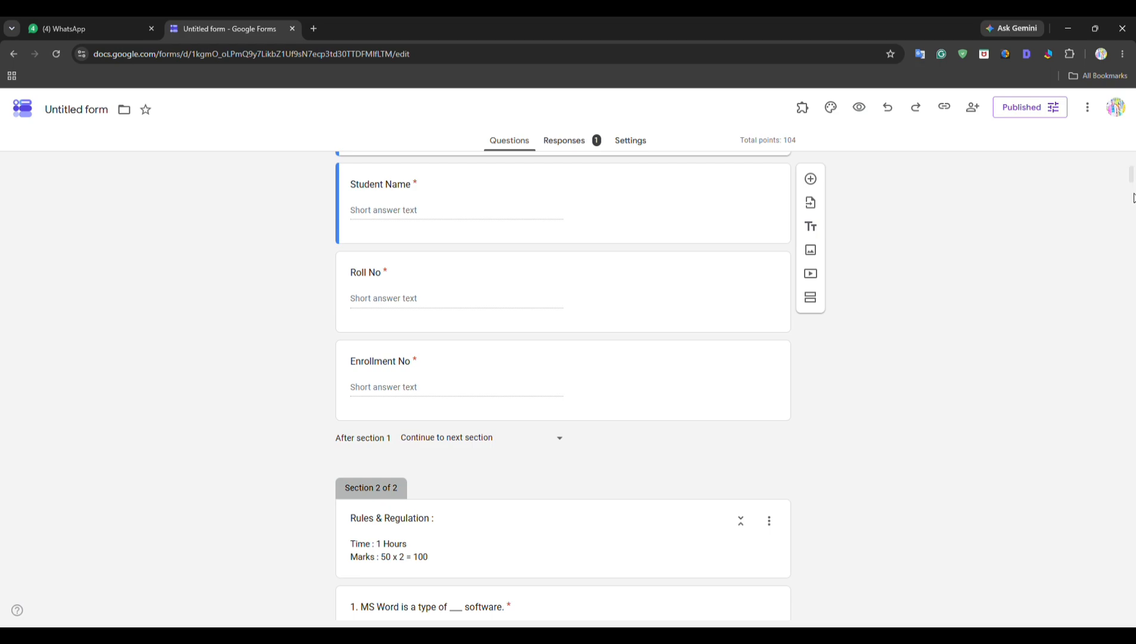
left_click_drag(1132, 178, 1133, 192)
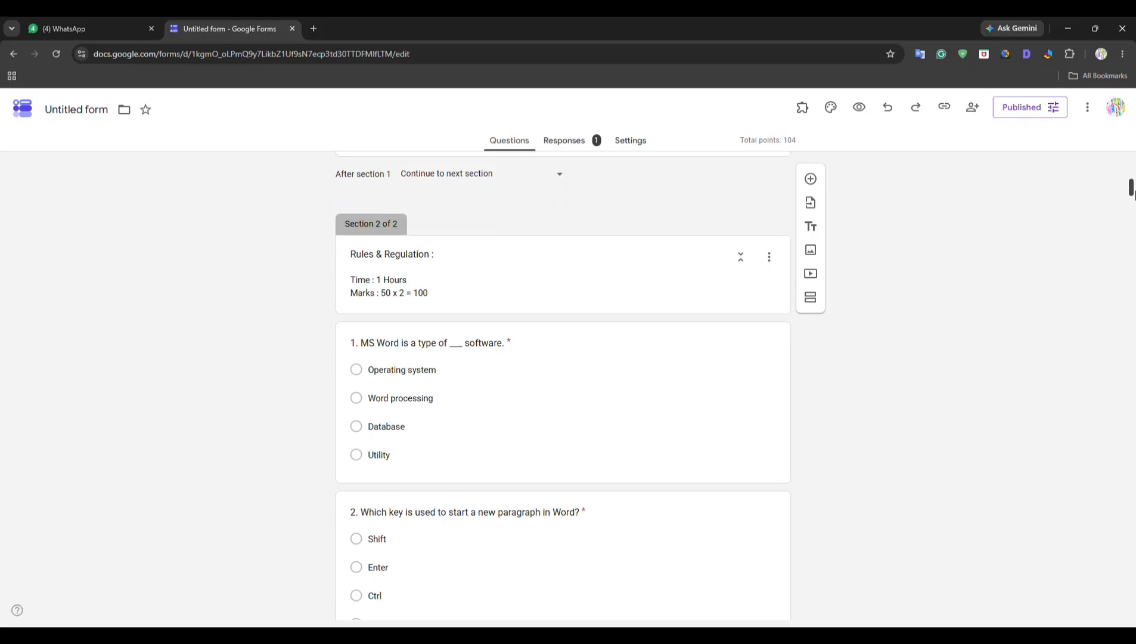
left_click_drag(1133, 192, 1133, 198)
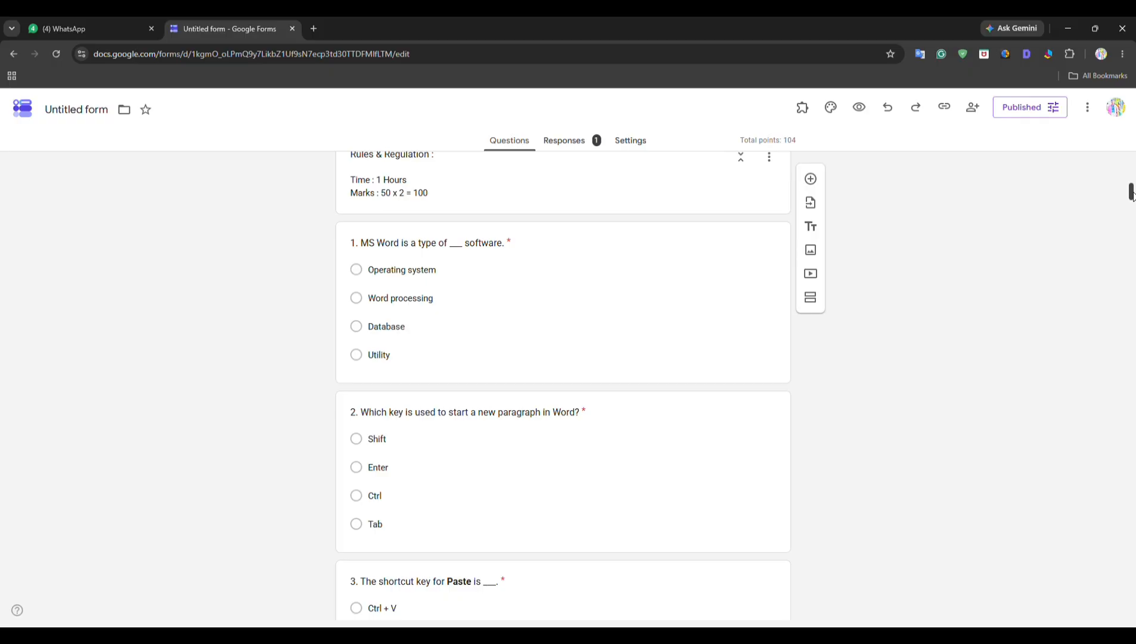
left_click_drag(1133, 196, 1133, 149)
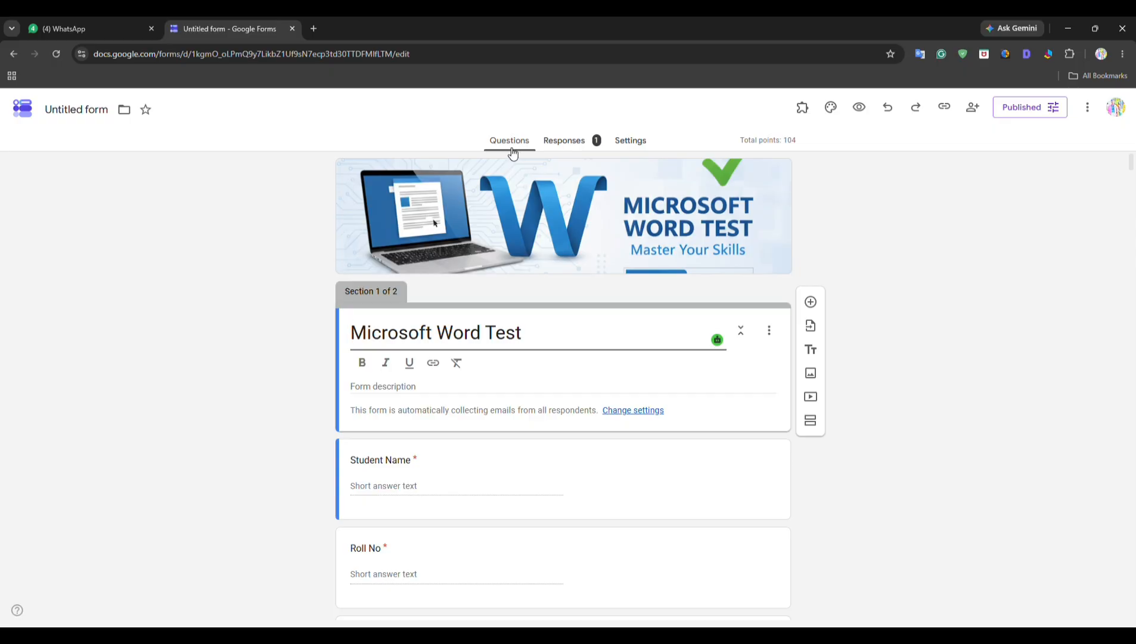
Review the form's response summary, including scores and answer charts, and its quiz settings
left_click(563, 143)
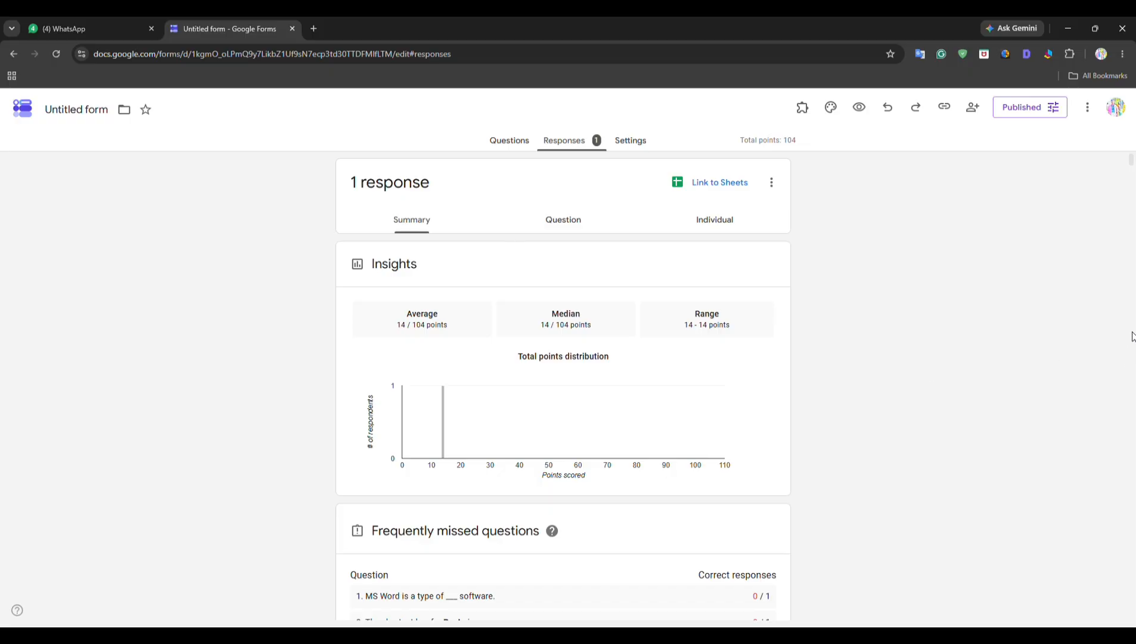
left_click_drag(1132, 167, 1116, 193)
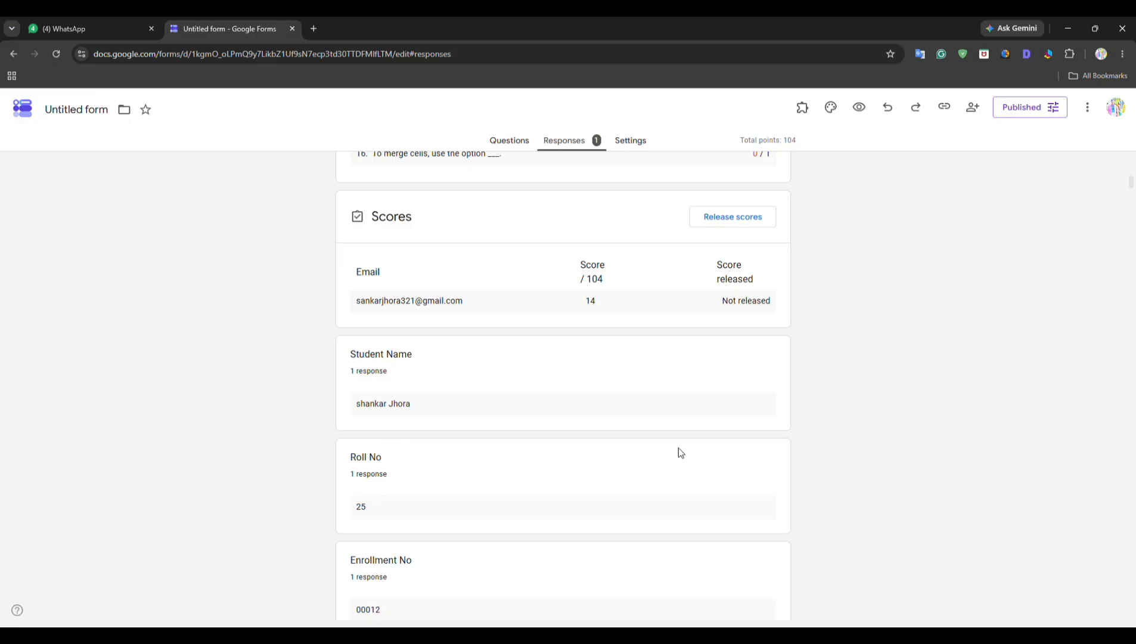
left_click_drag(1132, 182, 1132, 218)
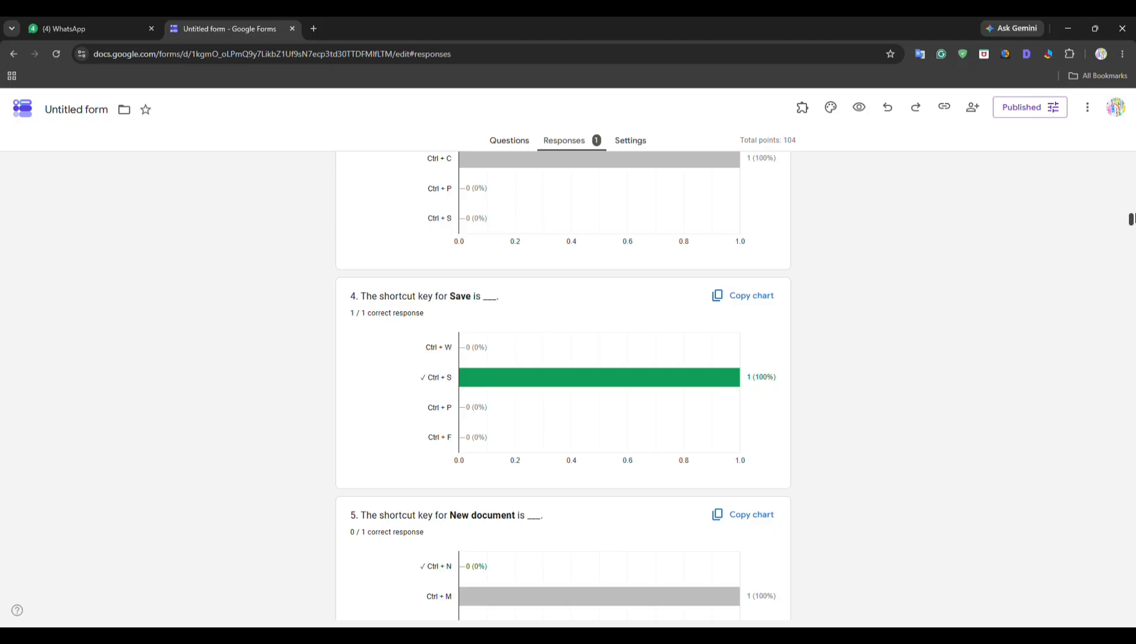
left_click_drag(1132, 218, 1133, 157)
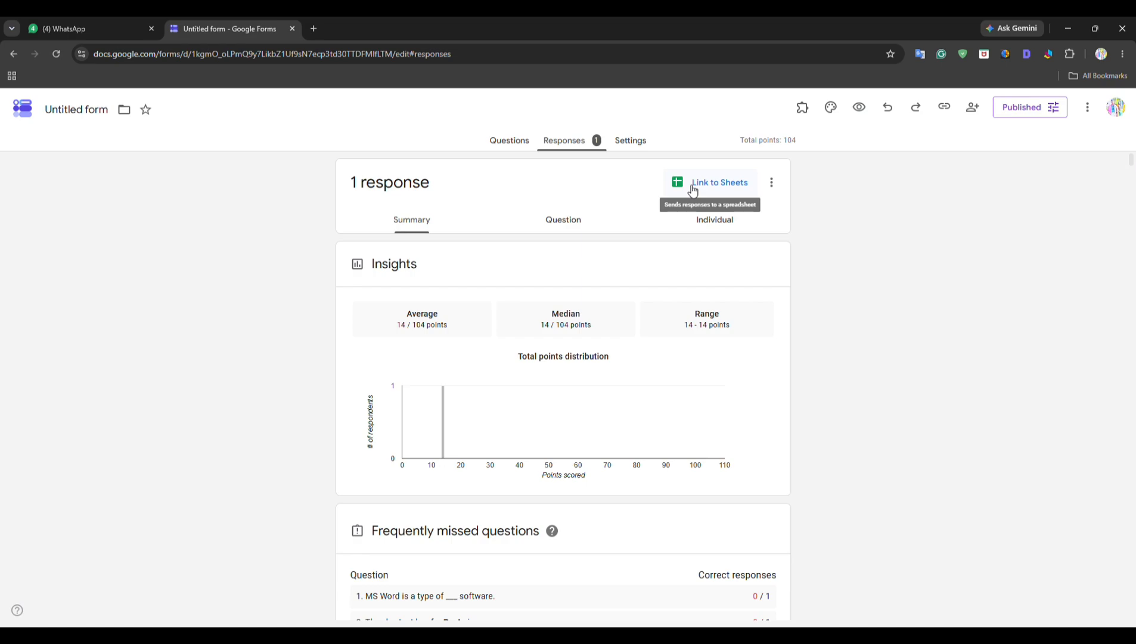
left_click(629, 143)
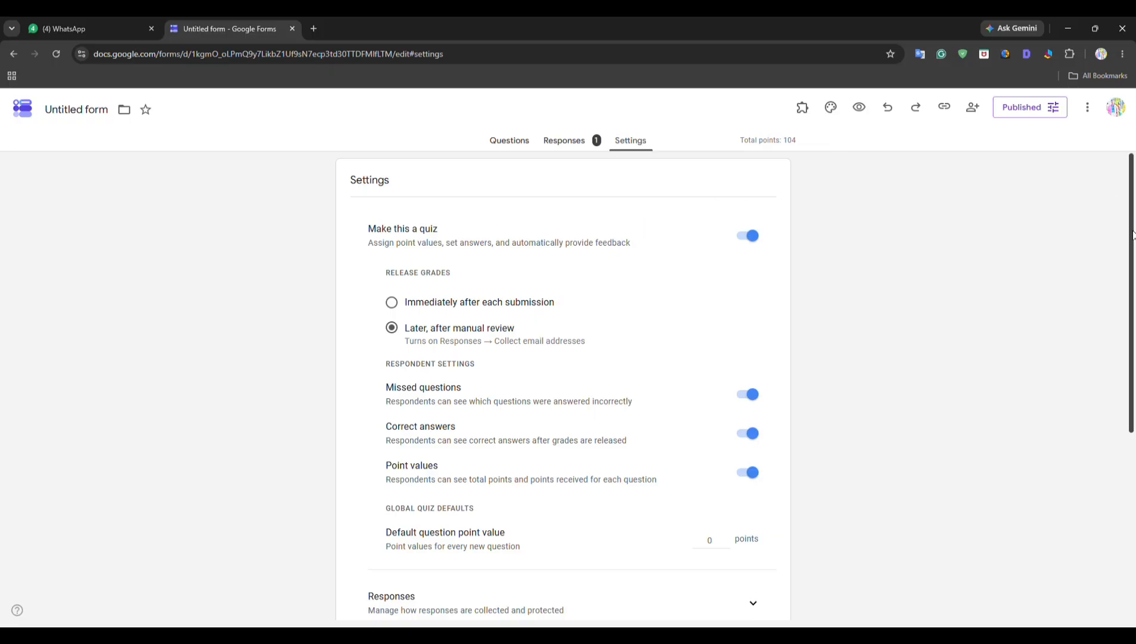
left_click_drag(1133, 234, 1134, 198)
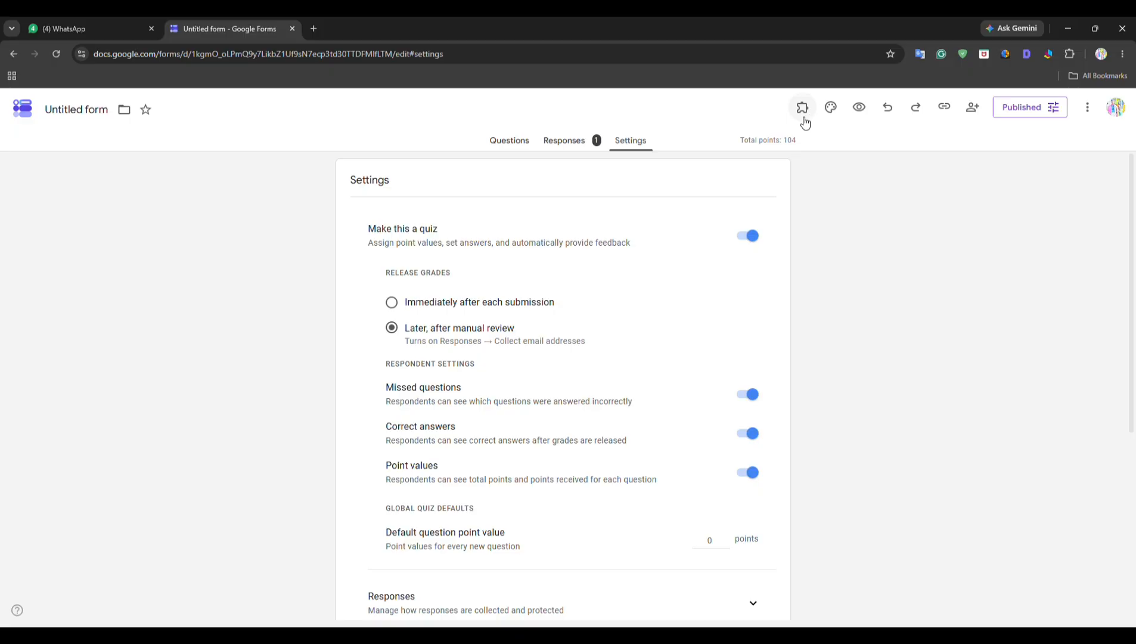
Preview the Microsoft Word Test form as respondents see it and look over its first page
left_click(864, 109)
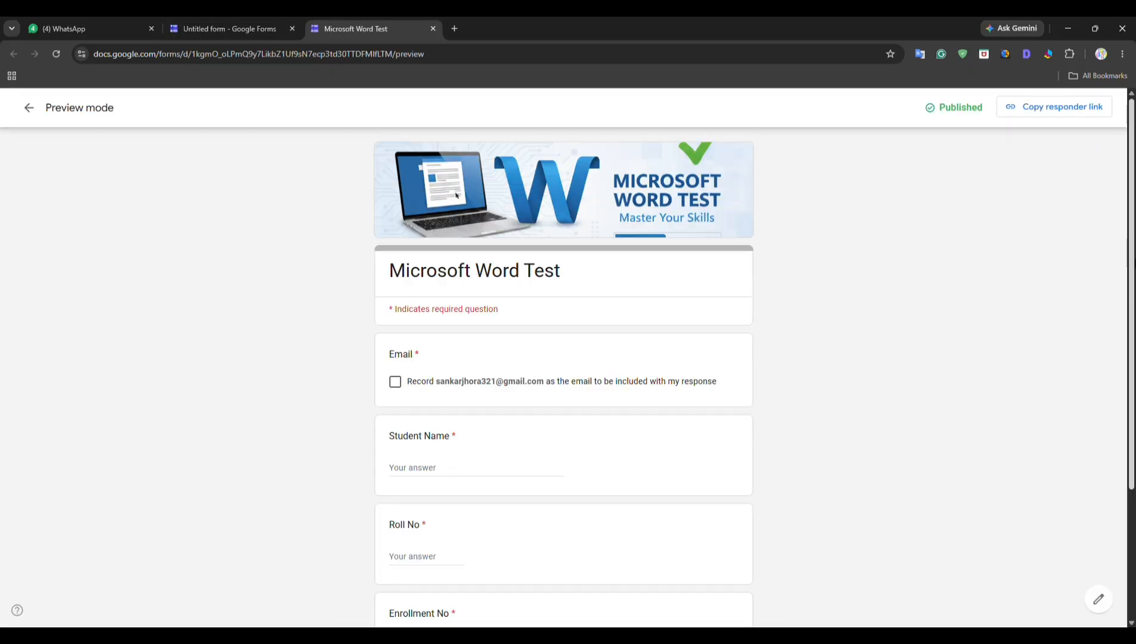
left_click_drag(1135, 263, 1135, 270)
scroll(456, 187, "down", 3)
scroll(563, 375, "up", 3)
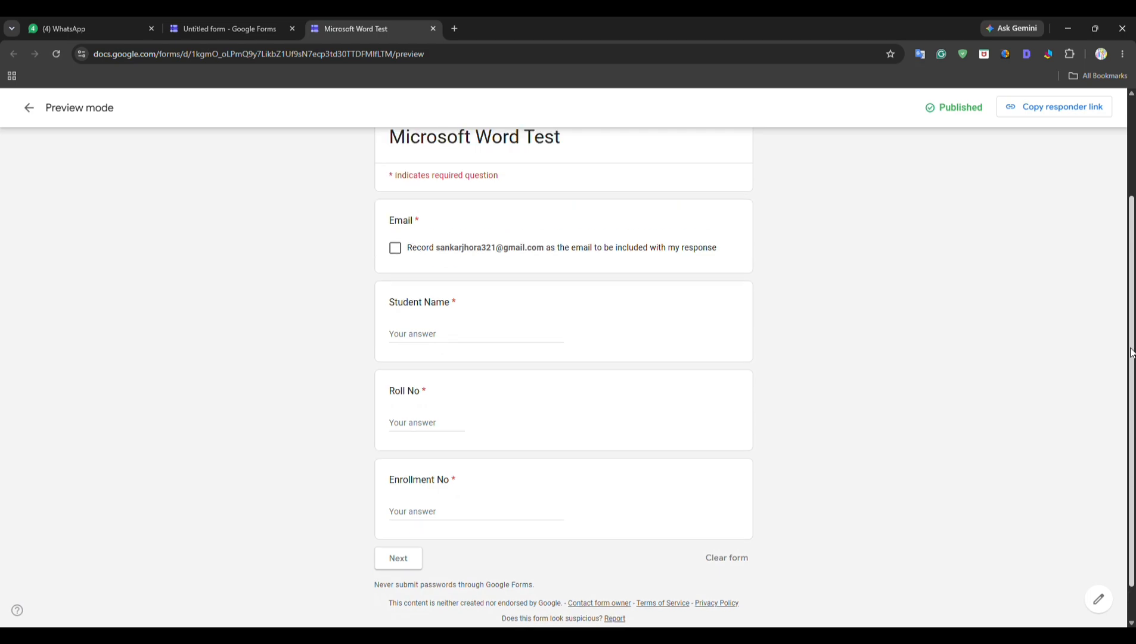
scroll(564, 375, "down", 2)
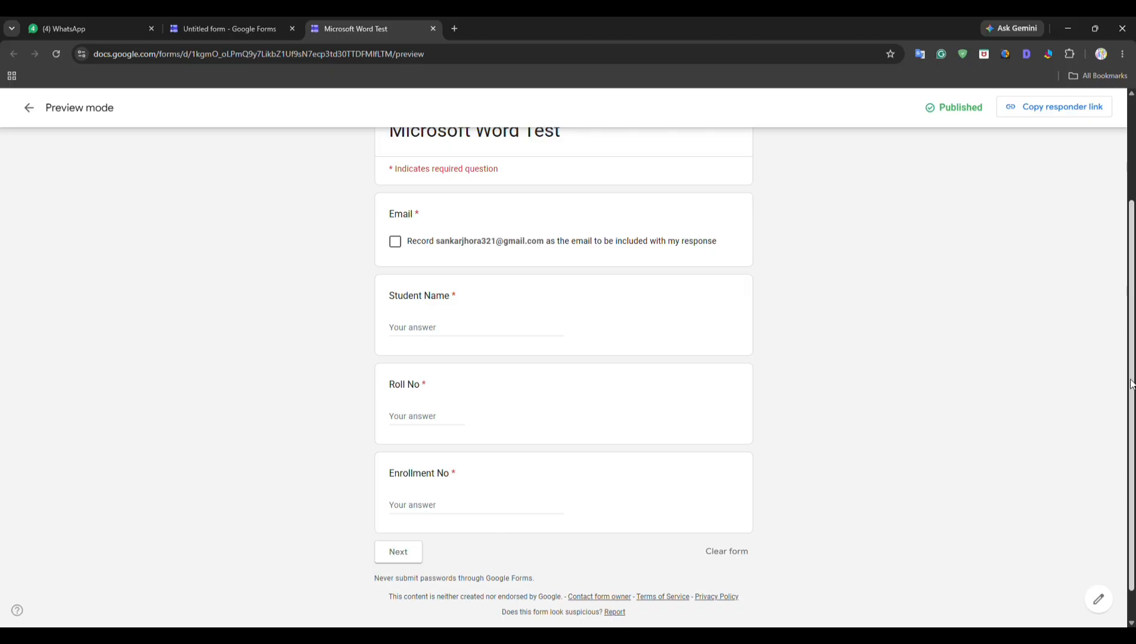
scroll(1134, 174, "up", 3)
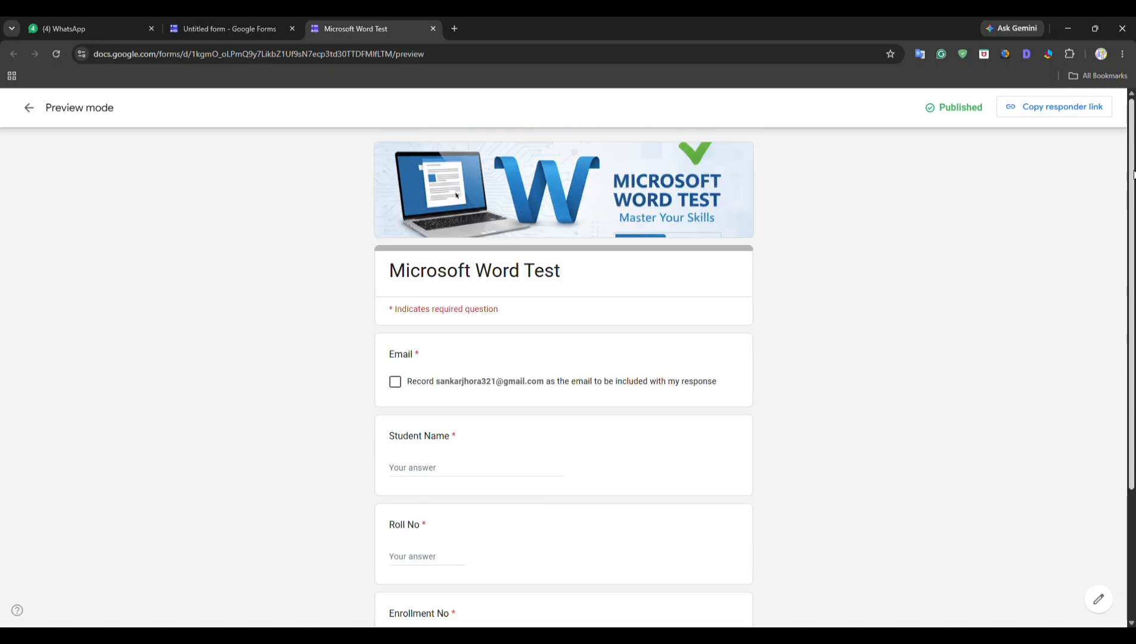
Return to the form editor, view its additional options, and close both the preview and the form
left_click(230, 29)
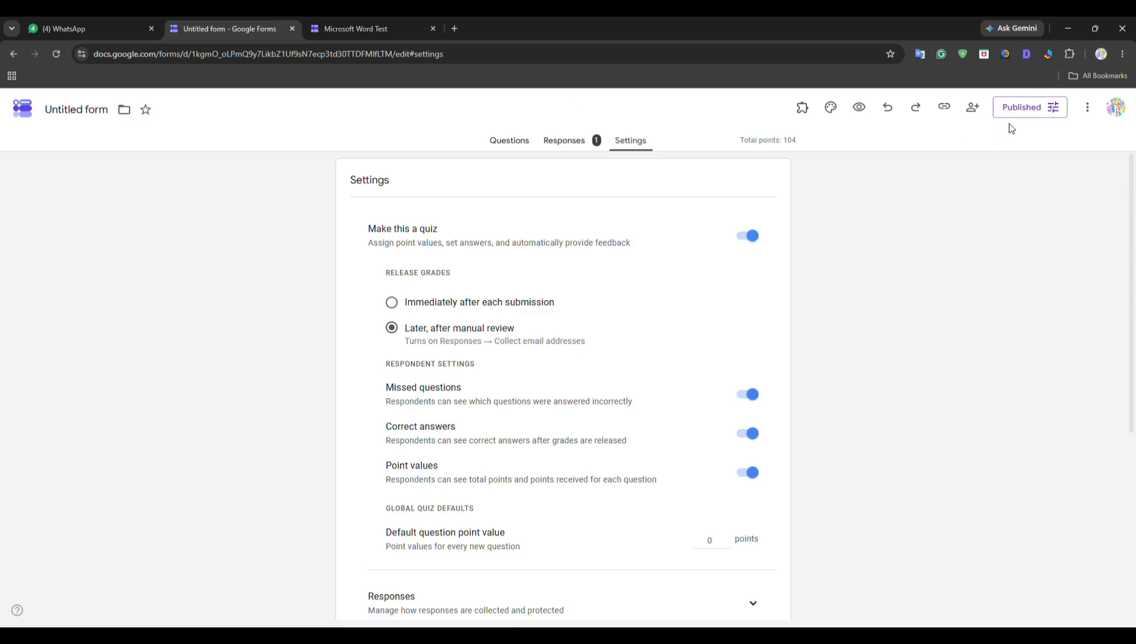
left_click(1083, 108)
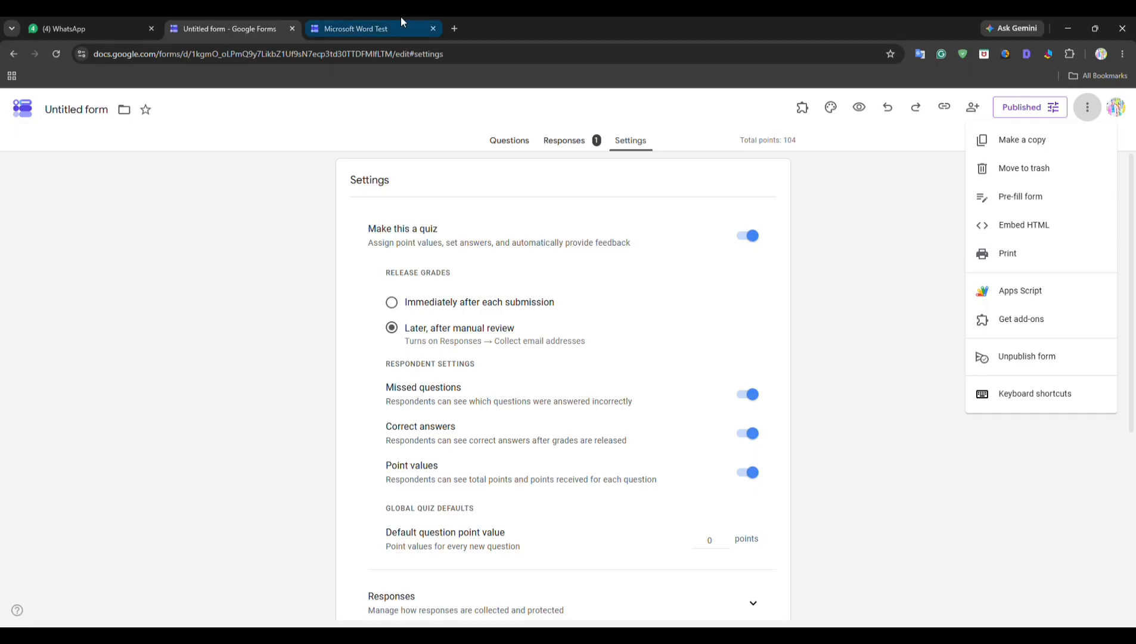
left_click(433, 29)
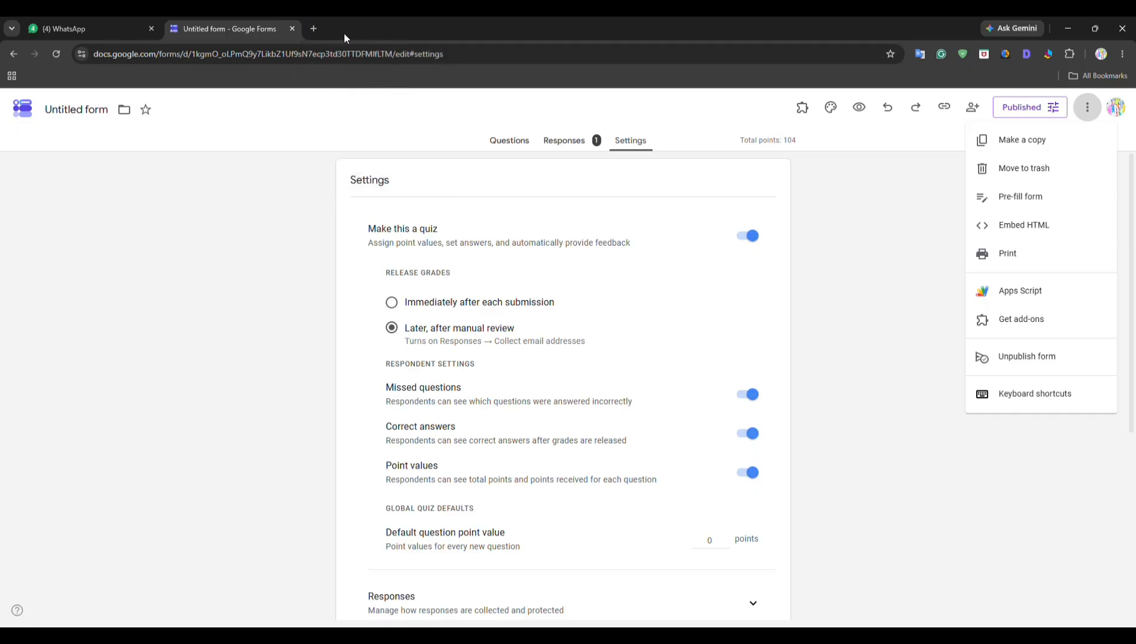
left_click(291, 29)
Search the web for "google form images" in a new browser tab
left_click(173, 28)
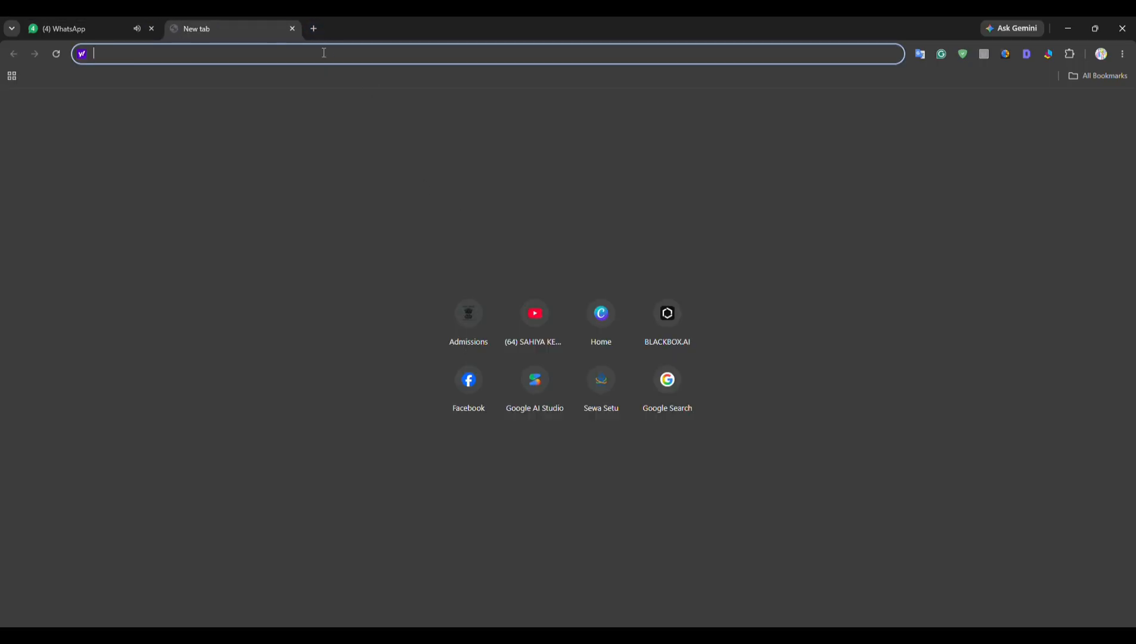
type("google form images")
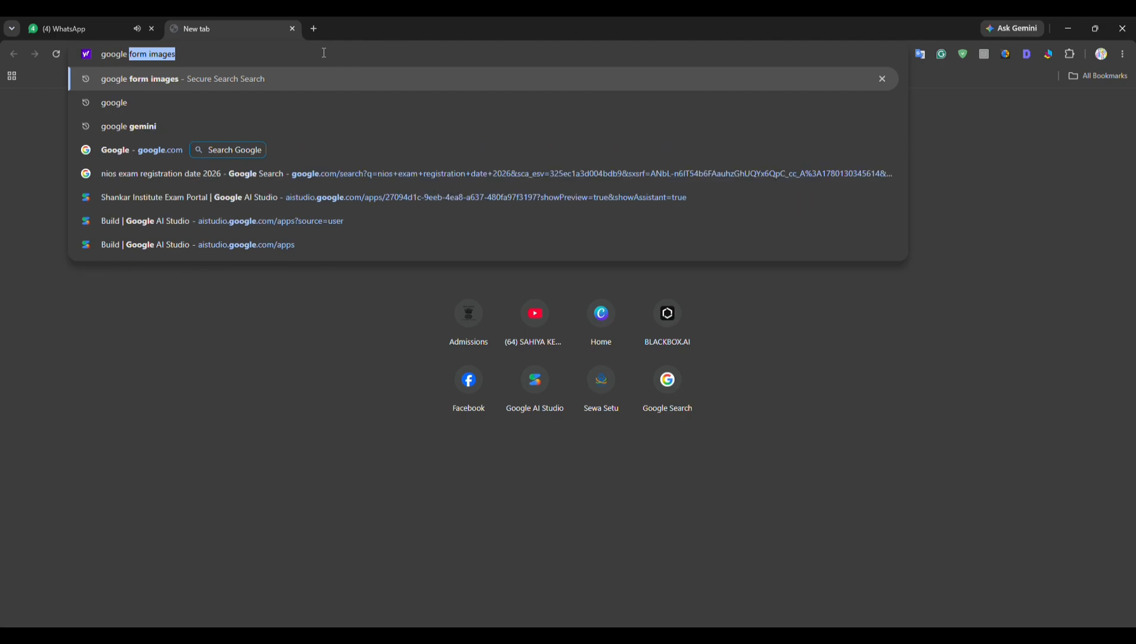
key("Return")
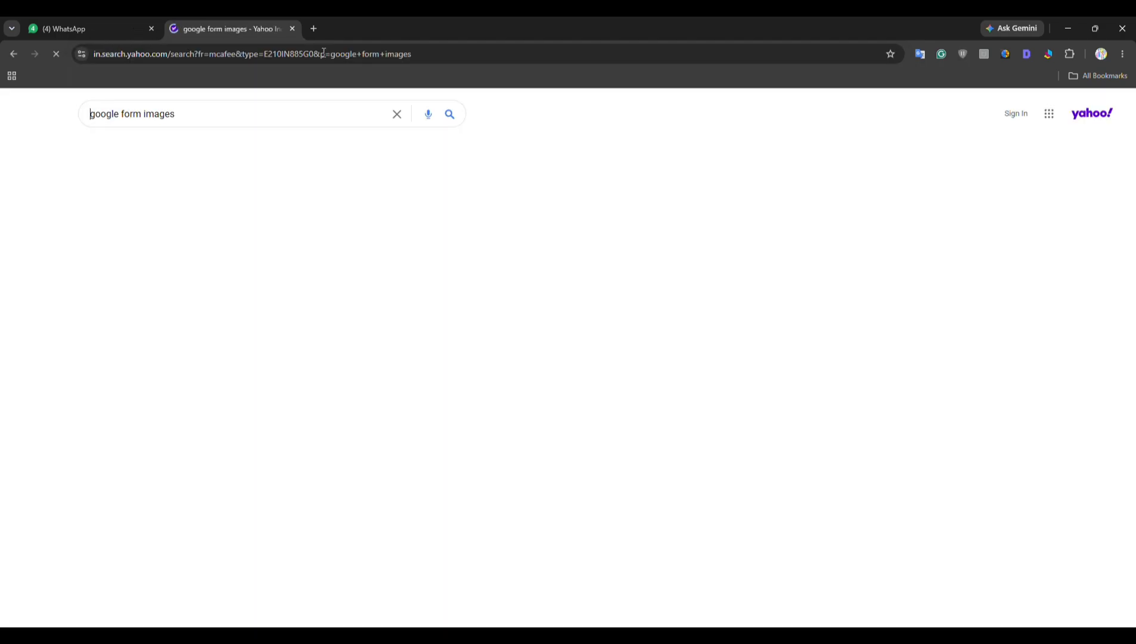
Shorten the search query to "google" and run the search again
left_click(198, 104)
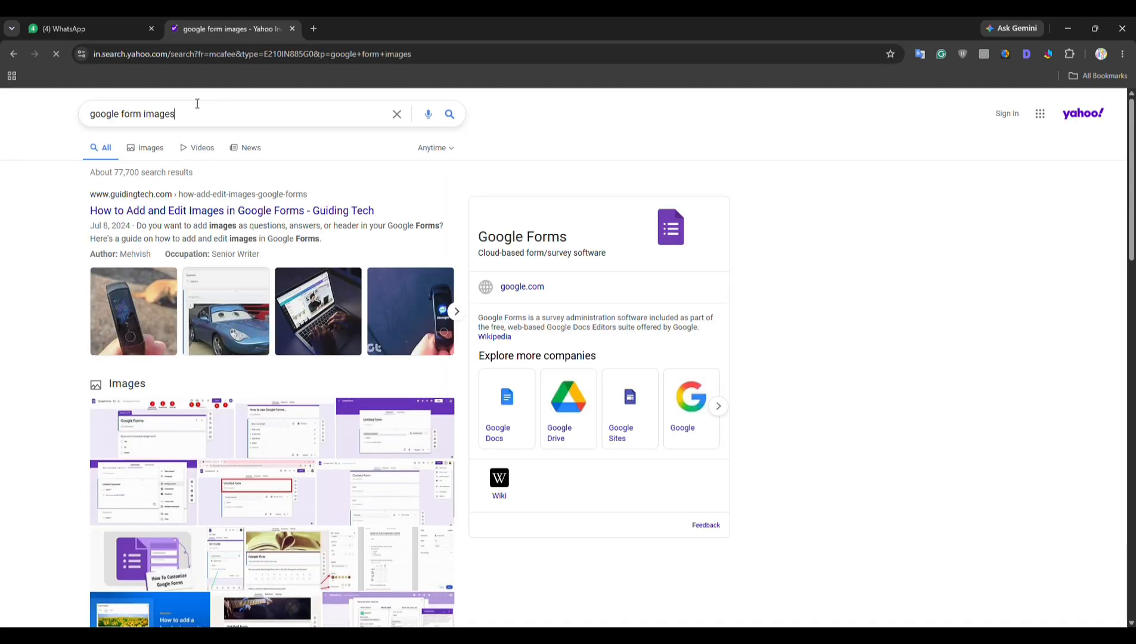
key("BackSpace")
key("BackSpace")
key("BackSpace")
key("BackSpace")
key("BackSpace")
key("BackSpace")
key("BackSpace")
key("BackSpace")
key("BackSpace")
key("BackSpace")
key("BackSpace")
key("Return")
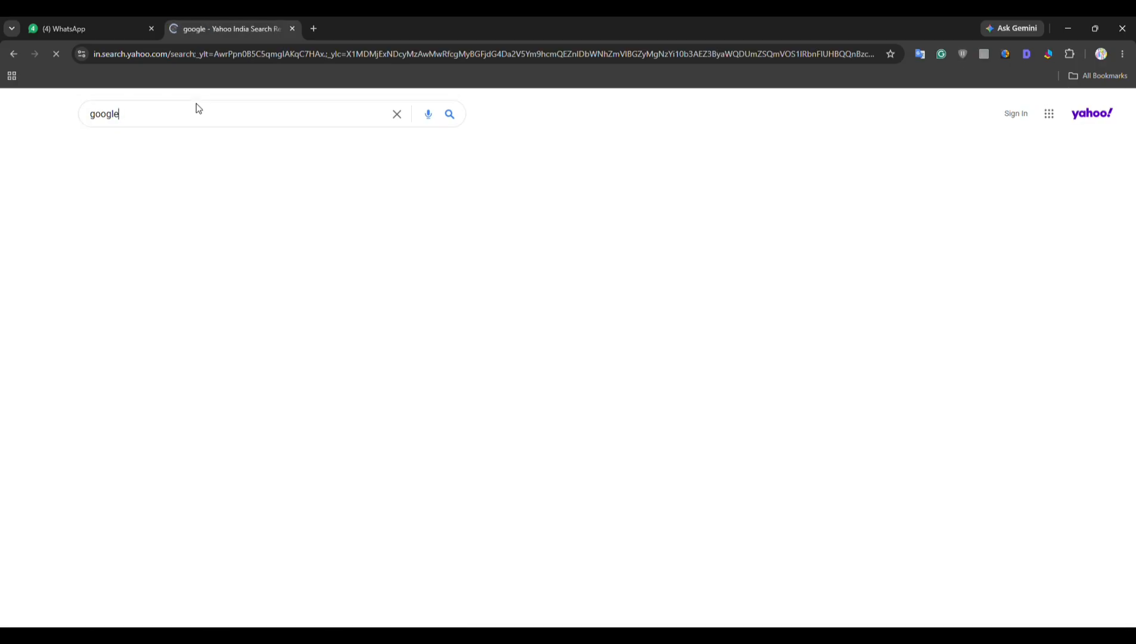
Open Google from the search results, go to Google Forms through the Google apps, and close the search results page
left_click(108, 208)
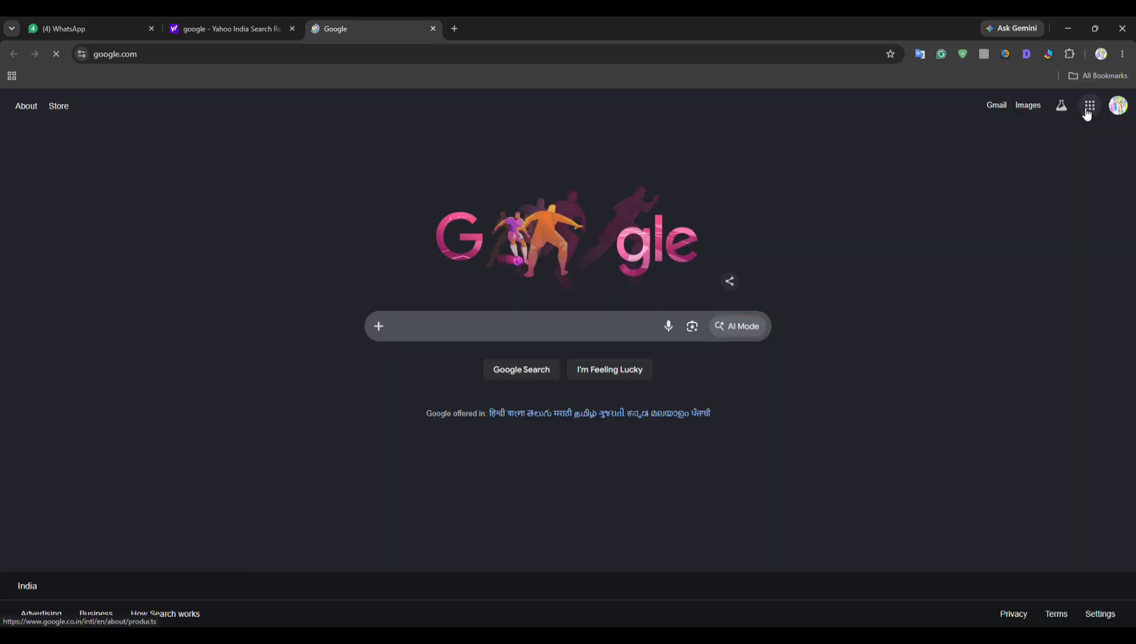
left_click(1088, 112)
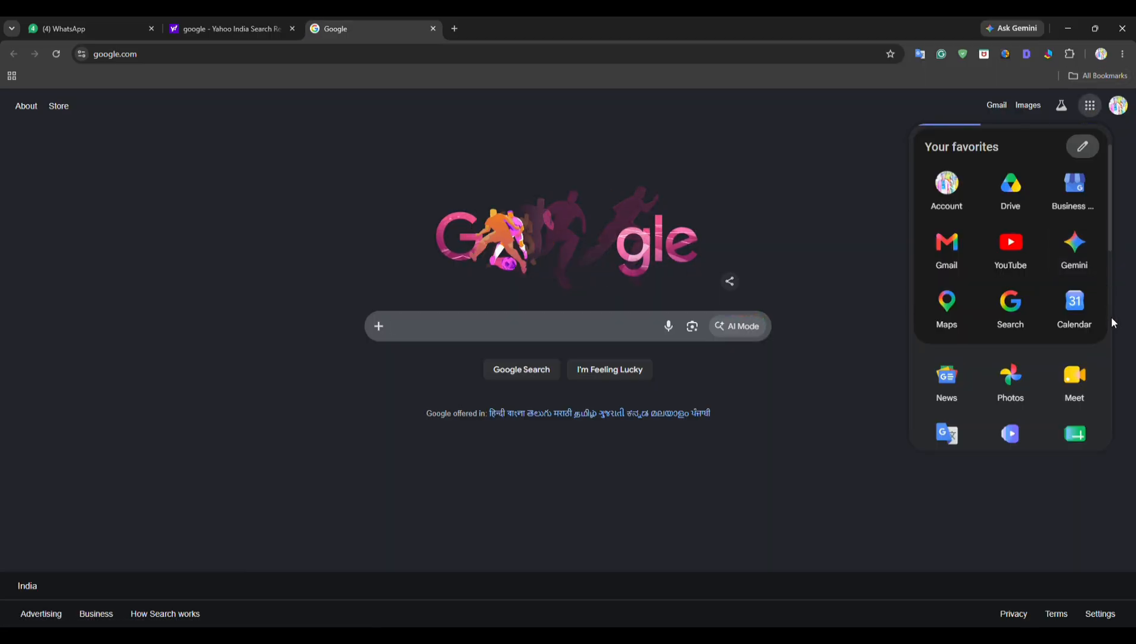
scroll(1110, 320, "down", 5)
left_click_drag(1109, 323, 1123, 394)
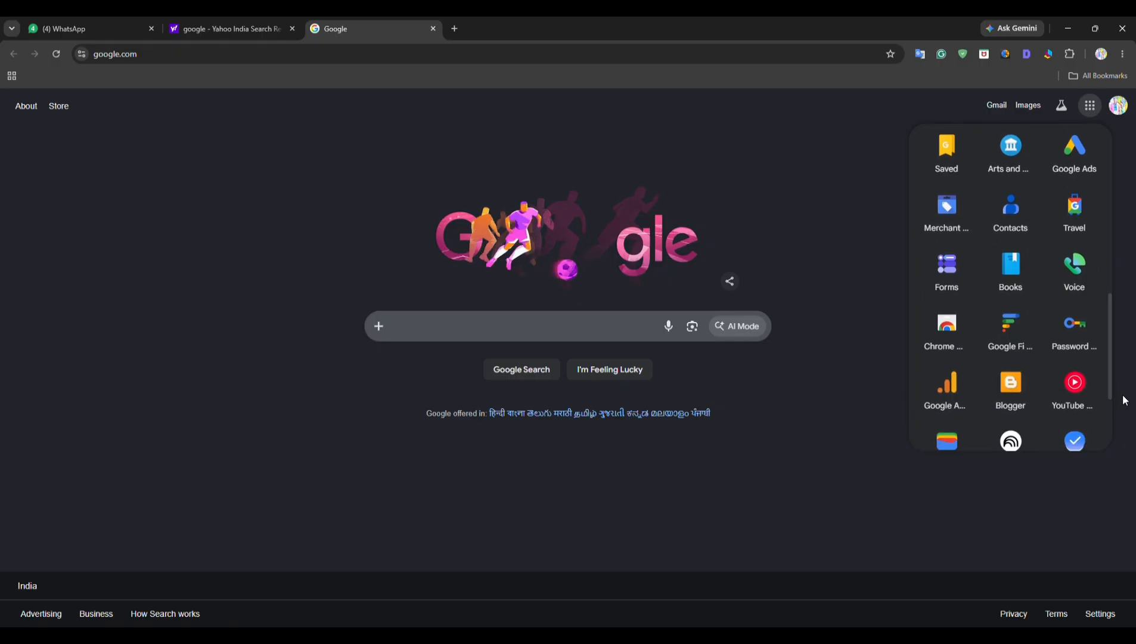
left_click(956, 273)
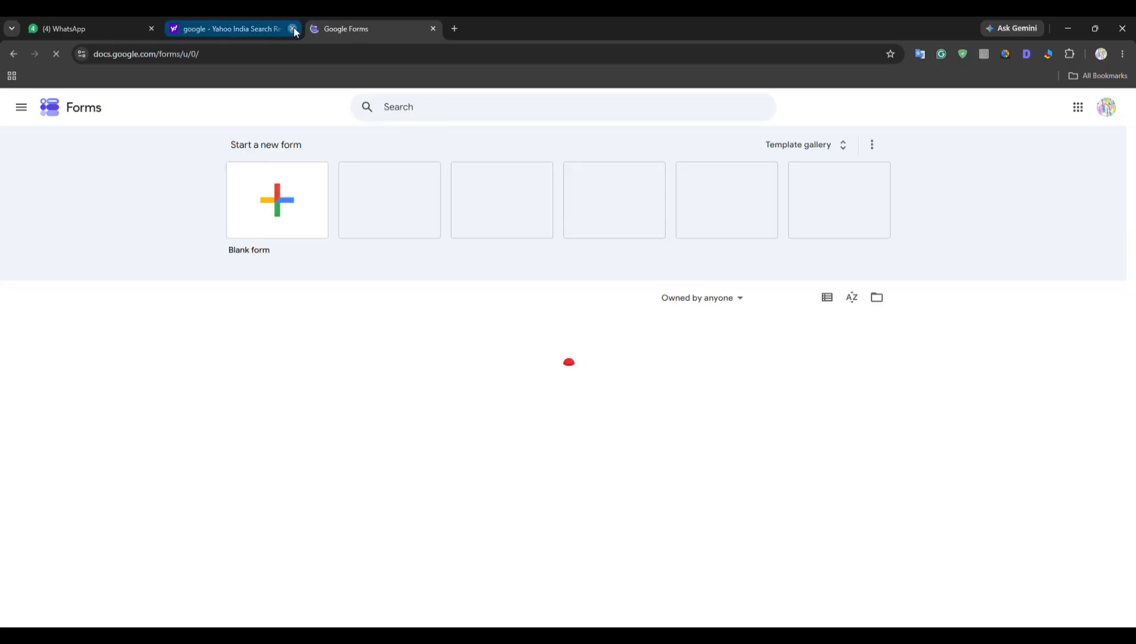
left_click(293, 30)
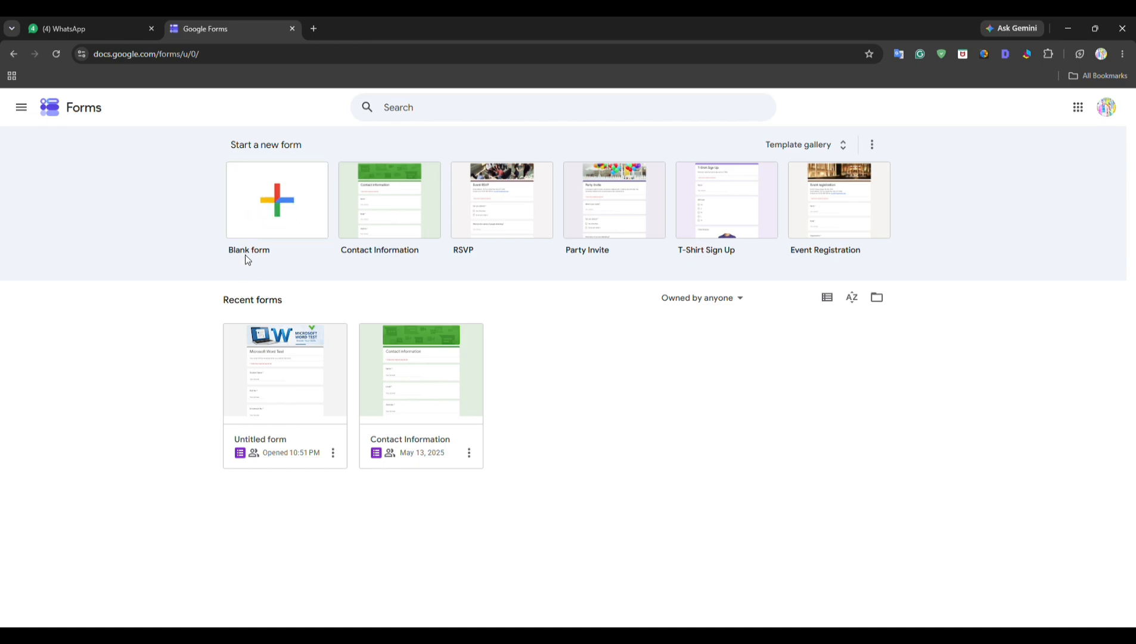
Create a blank form and view the additional options of its first question
left_click(264, 208)
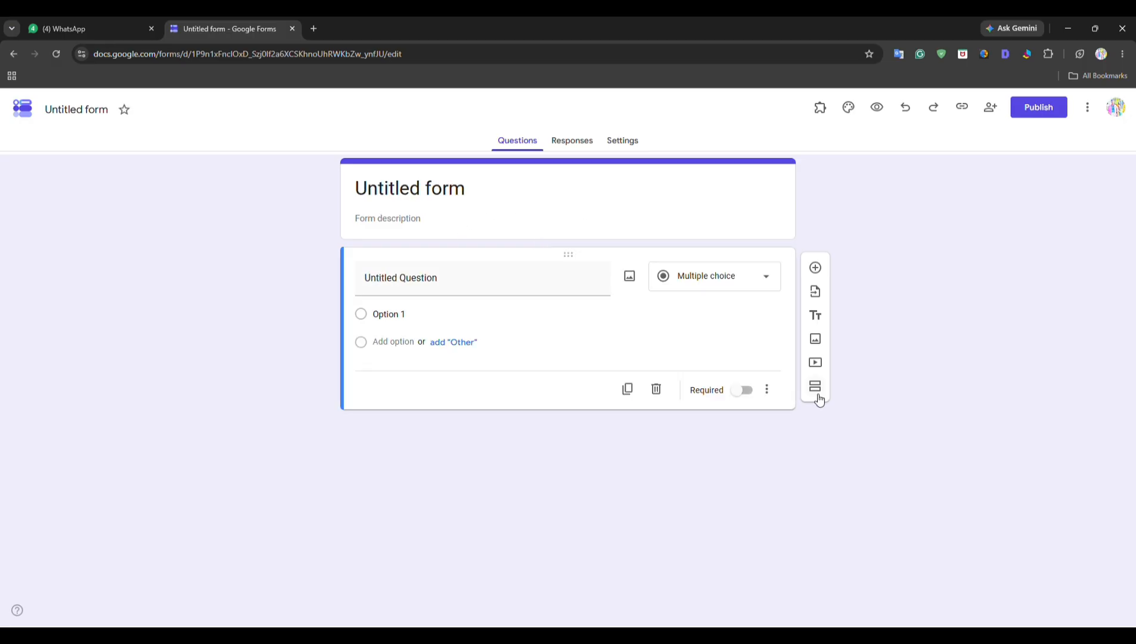
left_click(767, 393)
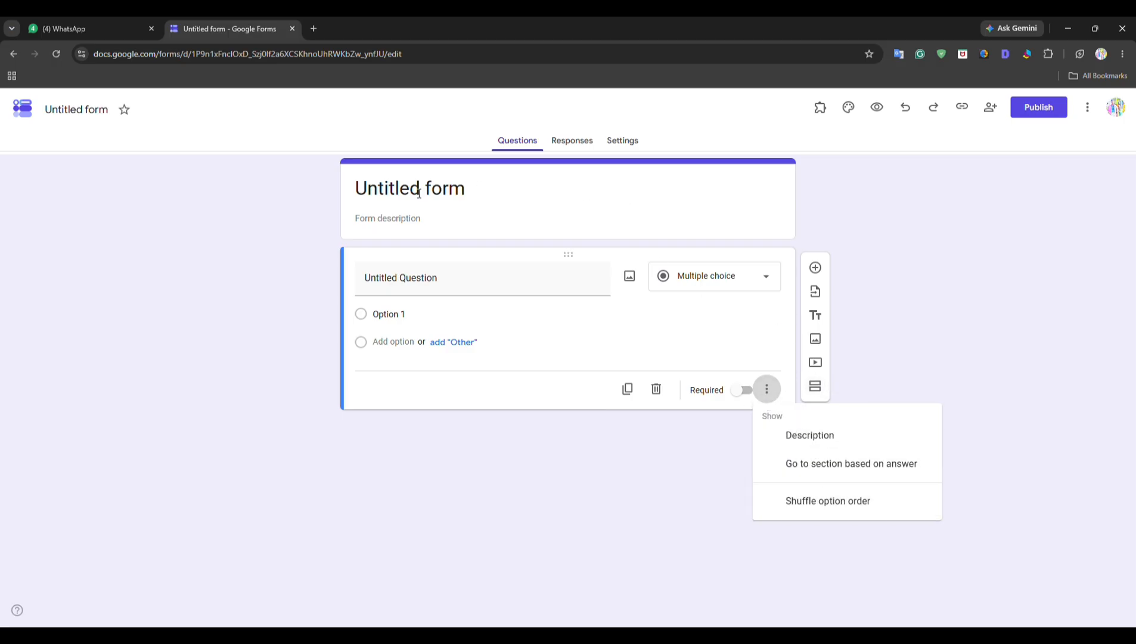
Replace the form's title with "Admission Form"
left_click(464, 190)
left_click(437, 190)
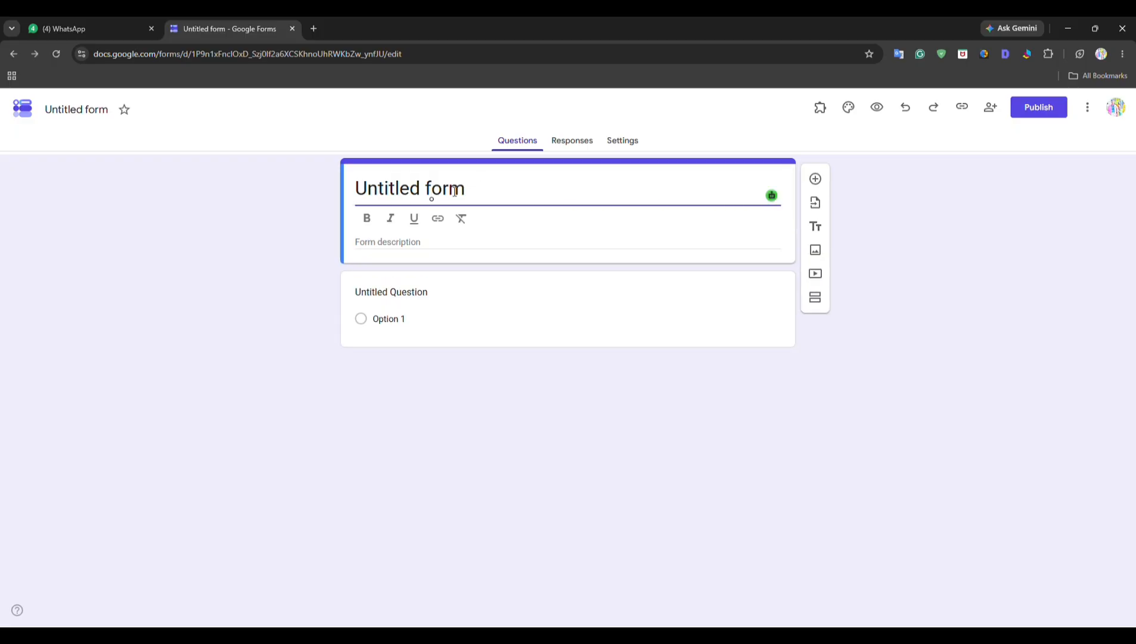
left_click(477, 188)
key("ctrl+a")
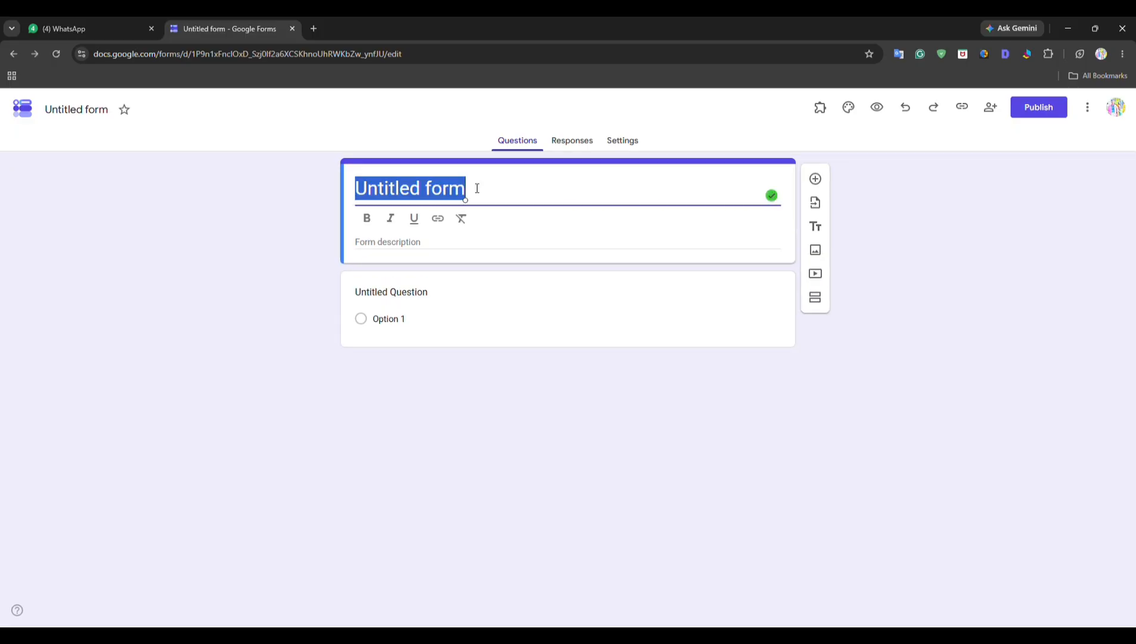
key("BackSpace")
key("ctrl+z")
type("Admiss")
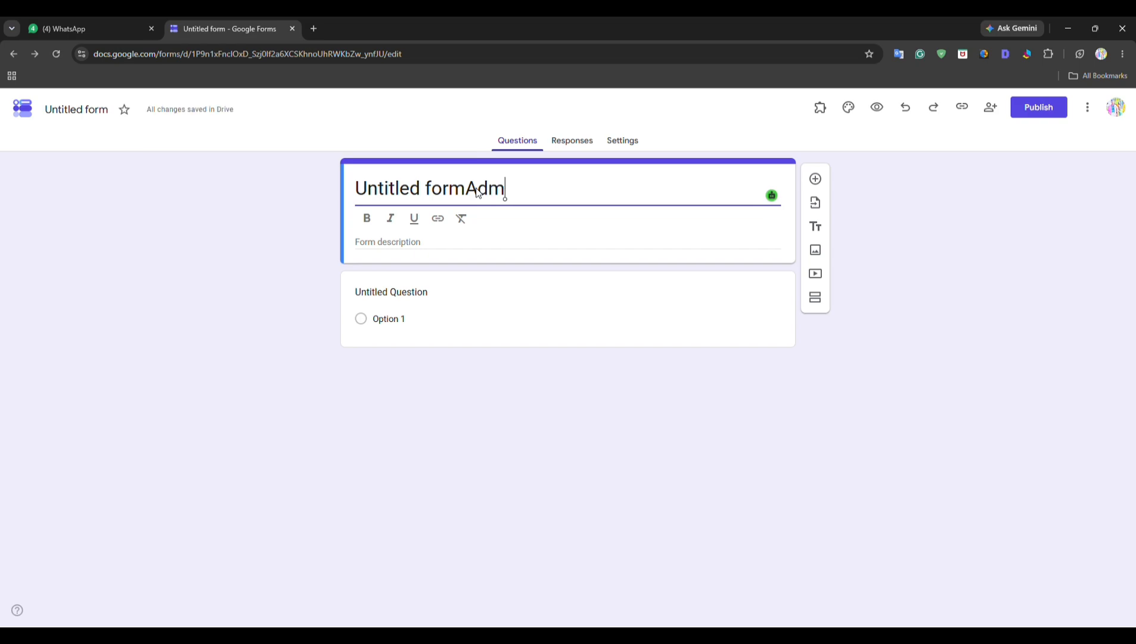
key("BackSpace")
key("BackSpace")
key("BackSpace")
key("BackSpace")
key("BackSpace")
key("BackSpace")
key("BackSpace")
key("BackSpace")
key("BackSpace")
key("BackSpace")
key("BackSpace")
key("BackSpace")
key("BackSpace")
key("BackSpace")
key("BackSpace")
key("BackSpace")
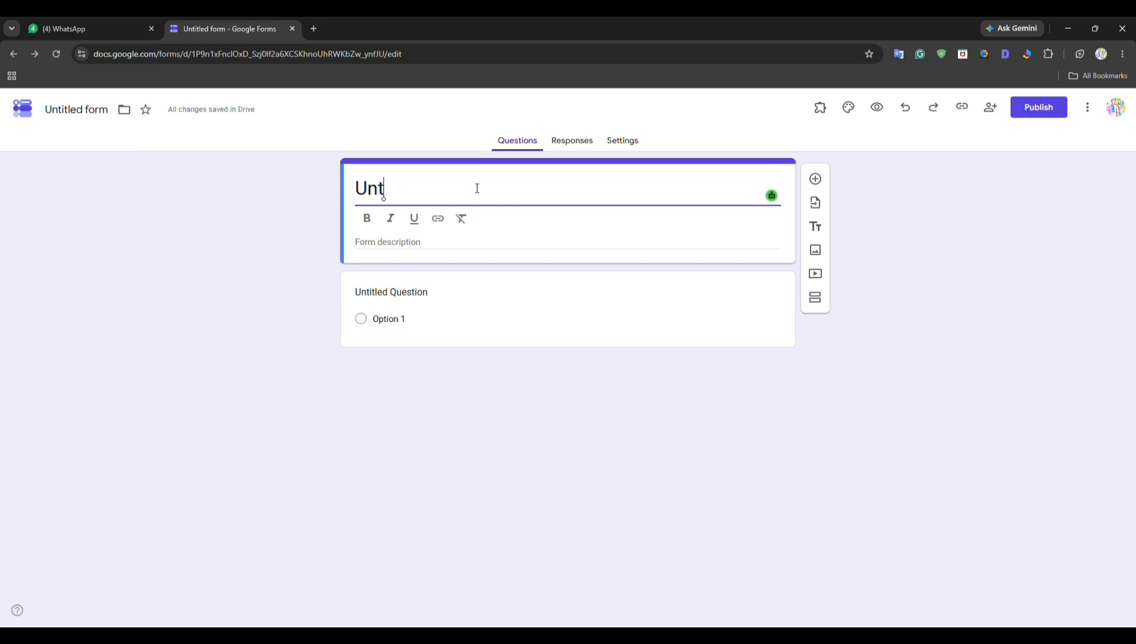
key("ctrl+z")
key("ctrl+z")
type("dmi")
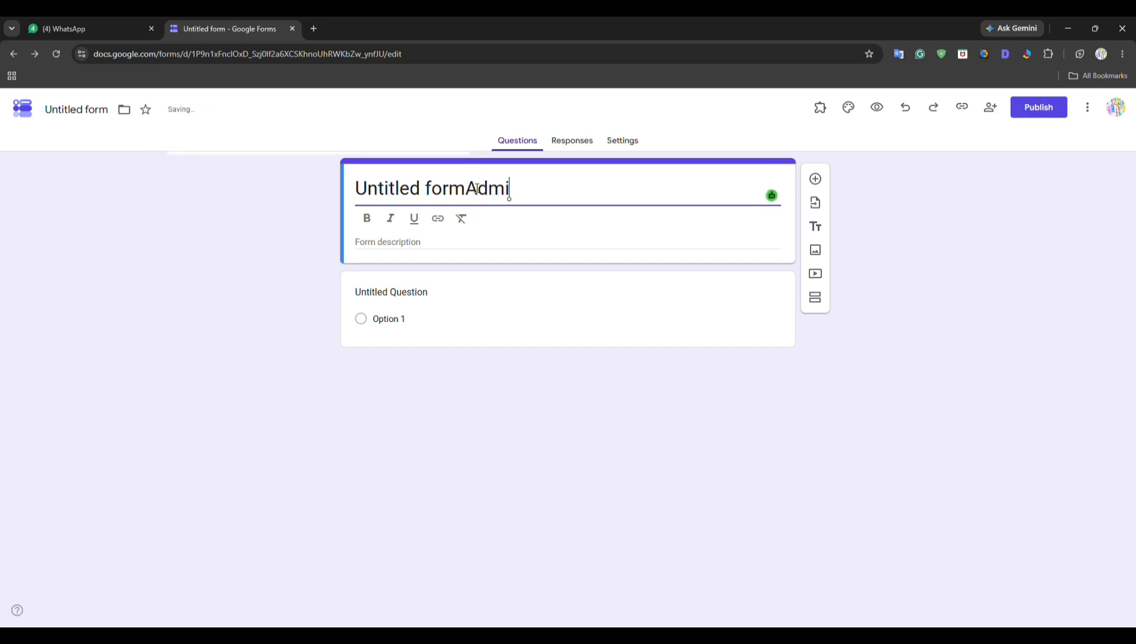
type("ssion Form")
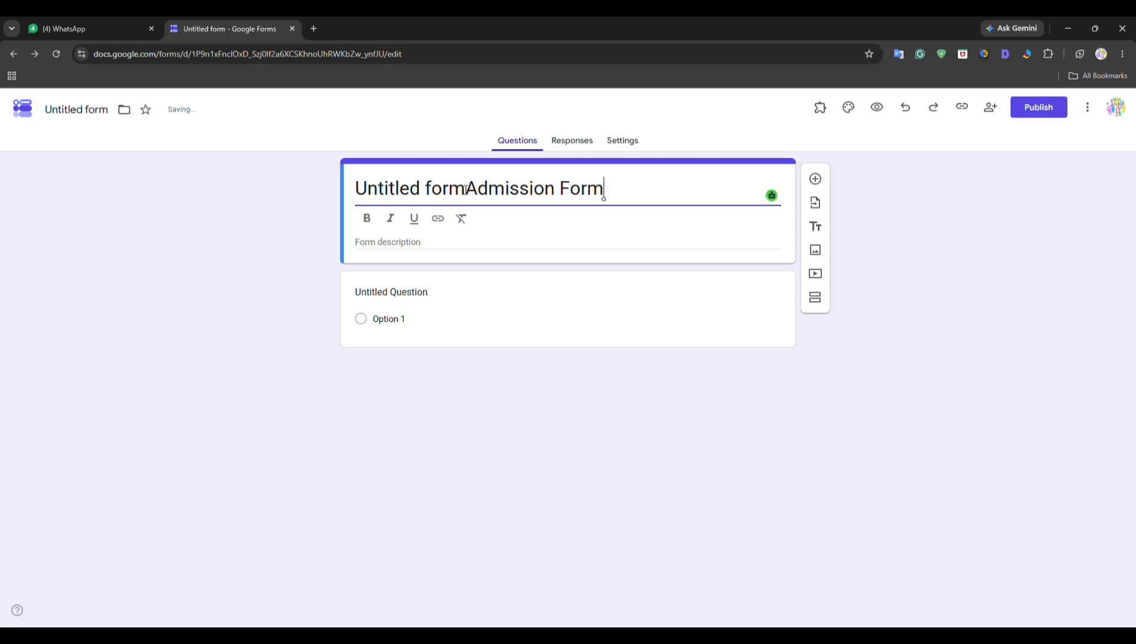
left_click(465, 189)
key("BackSpace")
key("BackSpace")
key("BackSpace")
key("BackSpace")
key("BackSpace")
key("BackSpace")
key("BackSpace")
key("BackSpace")
key("BackSpace")
key("BackSpace")
key("BackSpace")
key("BackSpace")
key("BackSpace")
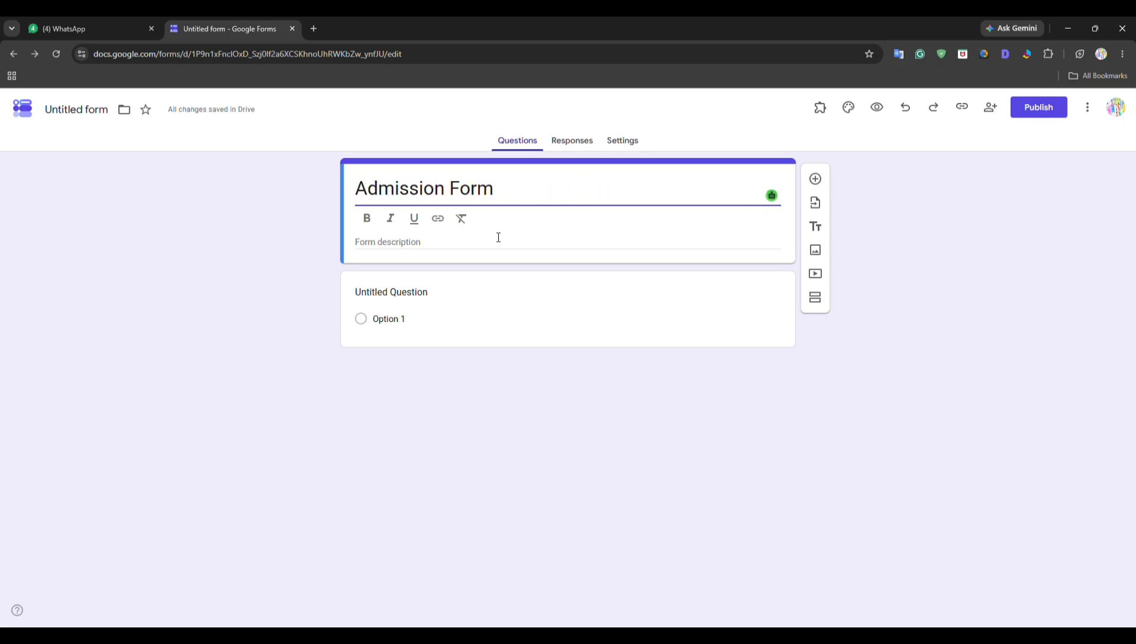
Enter "For Students Admission" as the form description
left_click(418, 243)
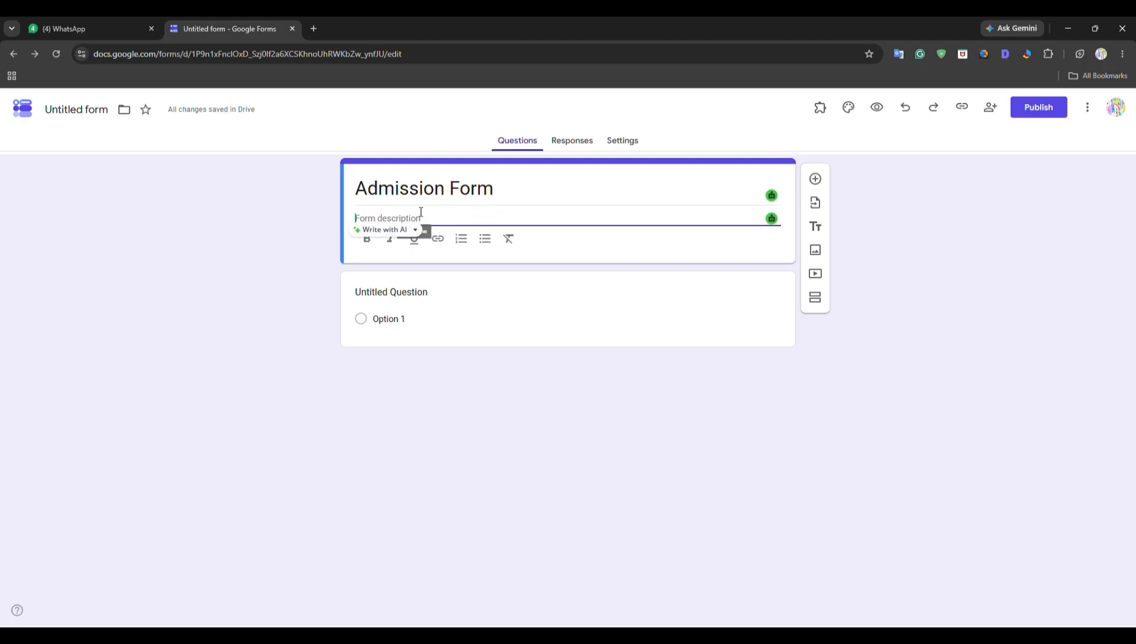
type("Fo")
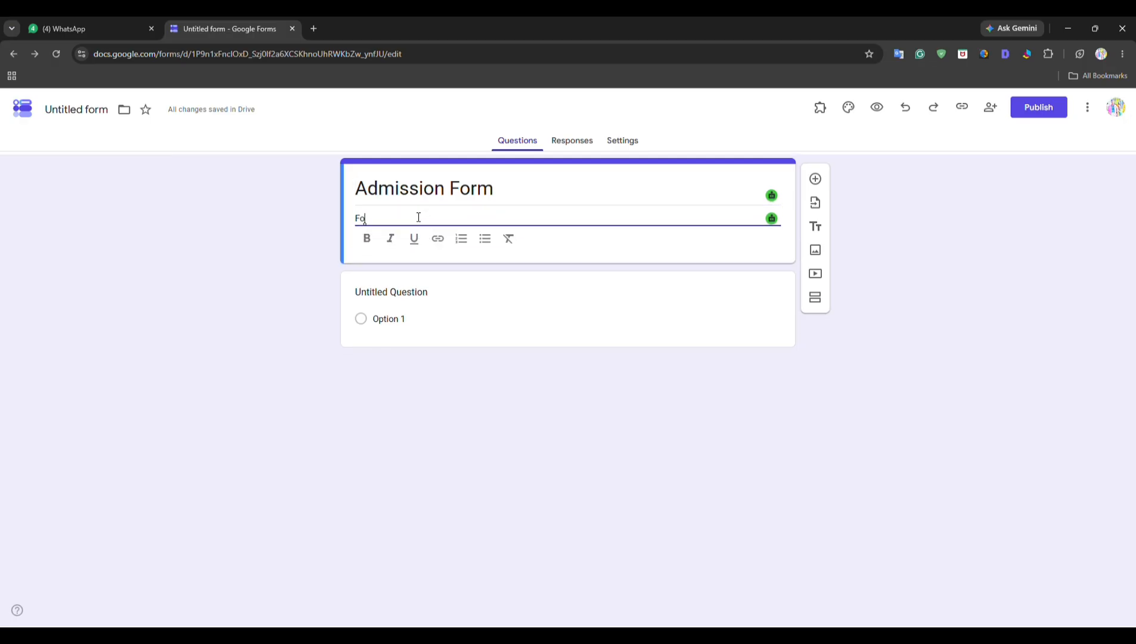
type("r St")
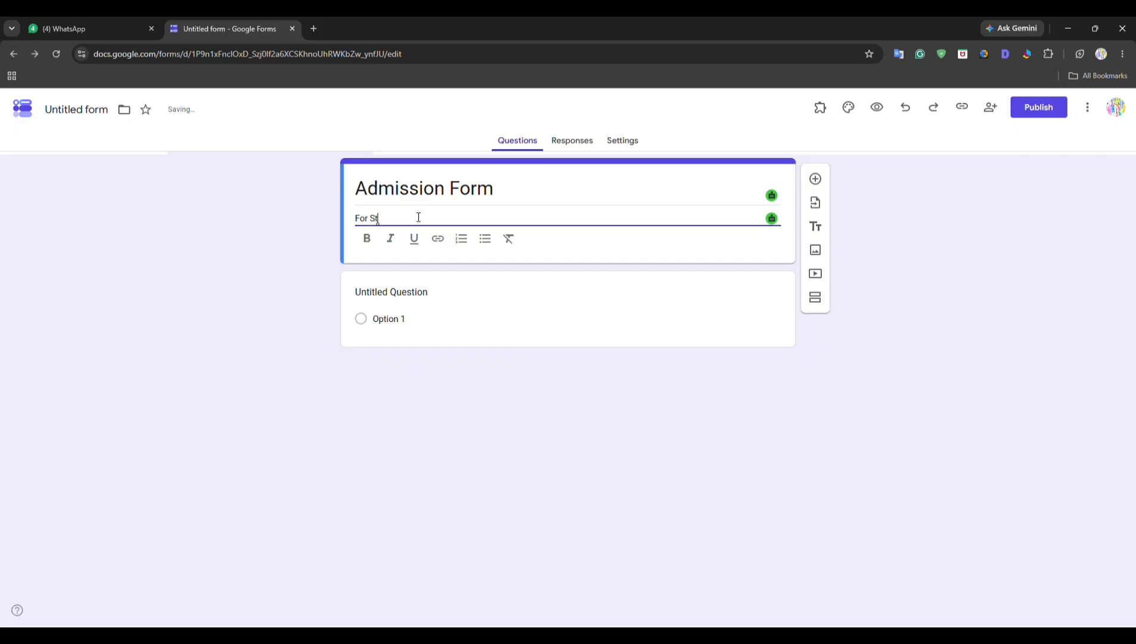
type("udents")
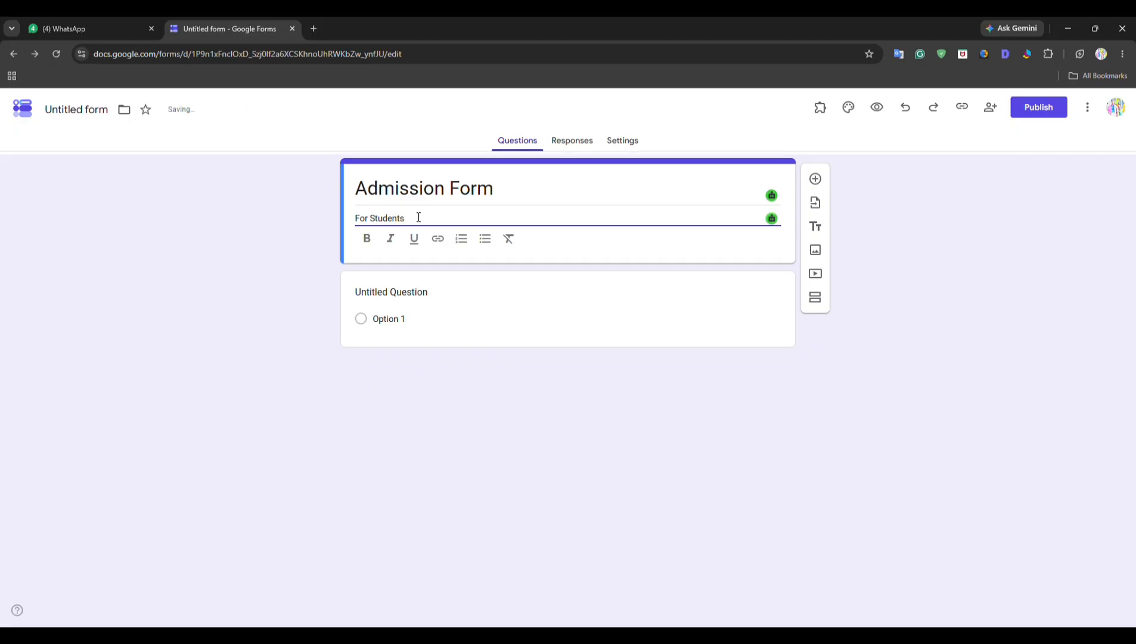
type(" Admission")
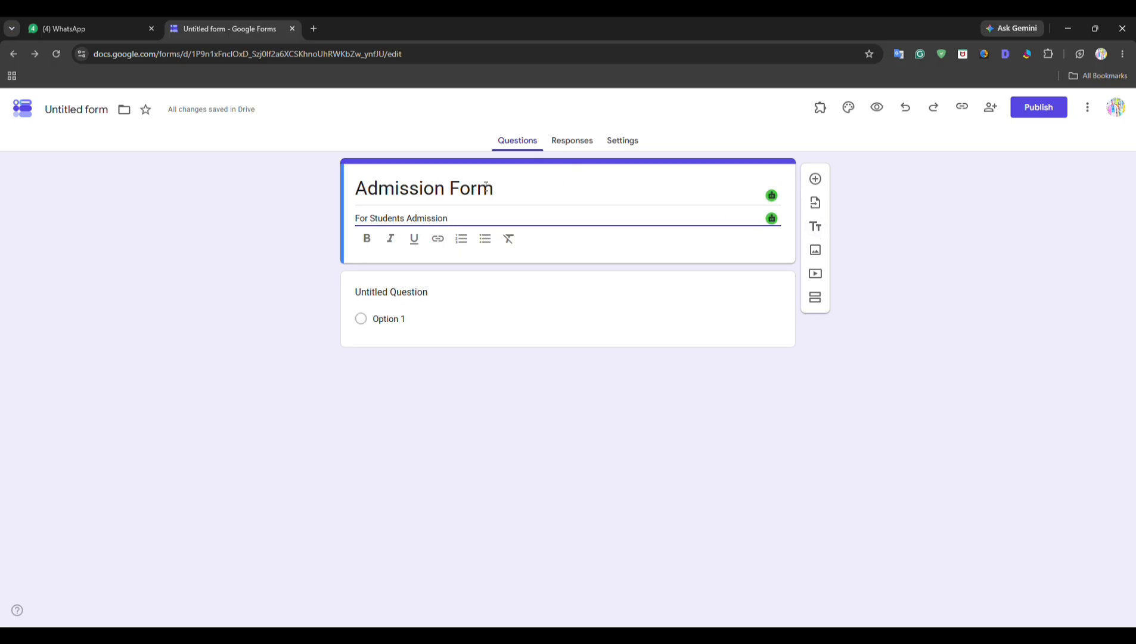
left_click_drag(451, 221, 420, 221)
left_click(449, 220)
left_click(489, 218)
Insert the "certificate" image from the Downloads folder below the form's title section
left_click(816, 251)
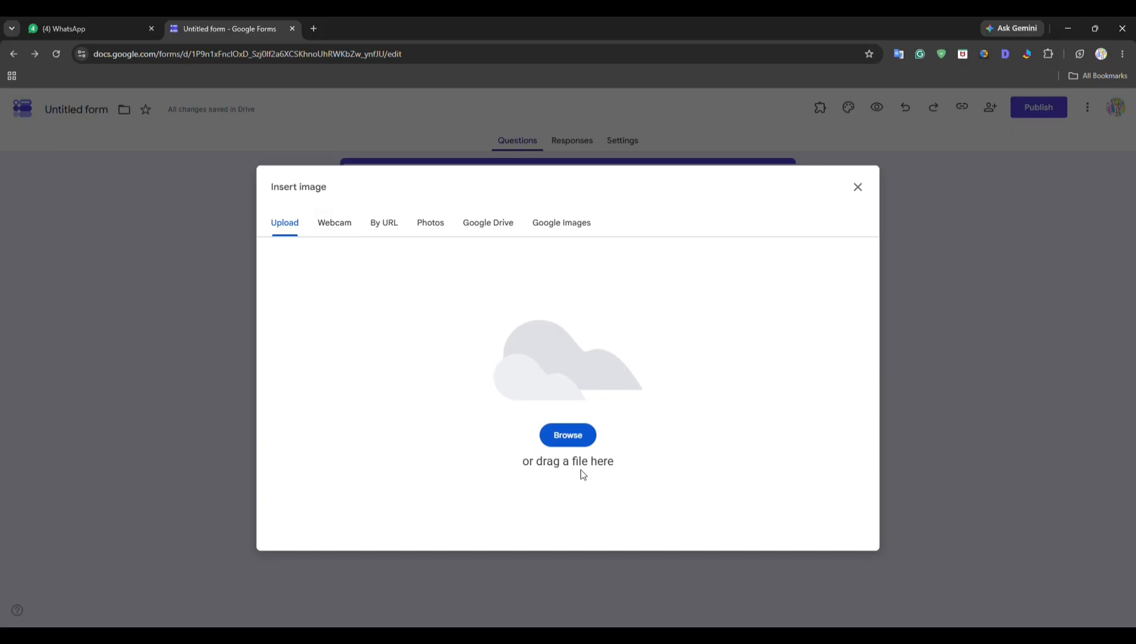
left_click(566, 440)
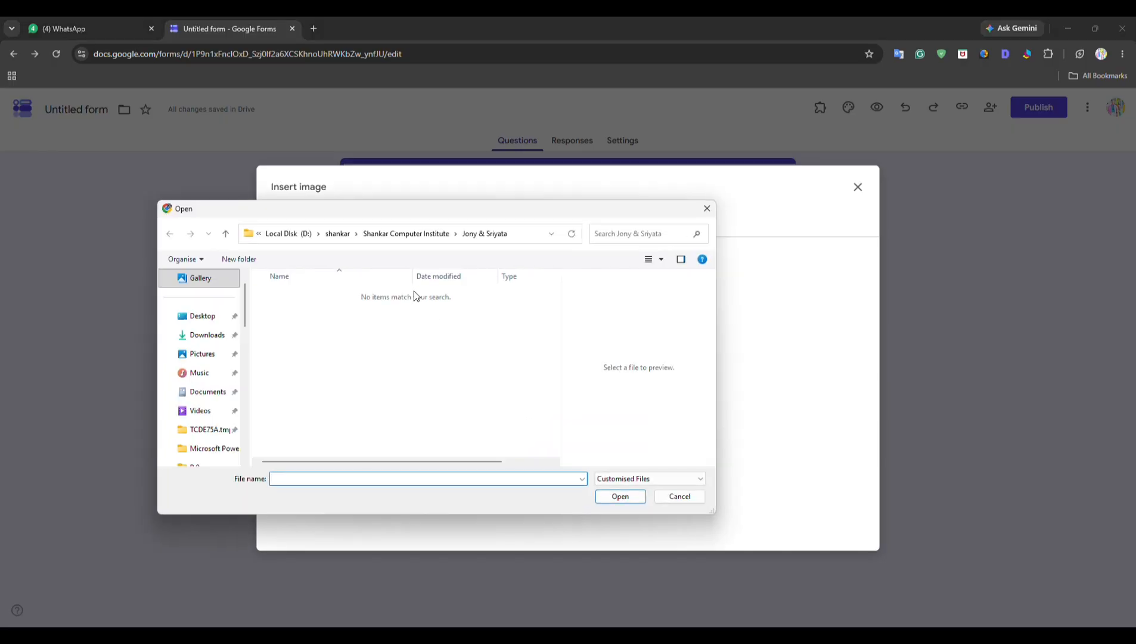
left_click(206, 334)
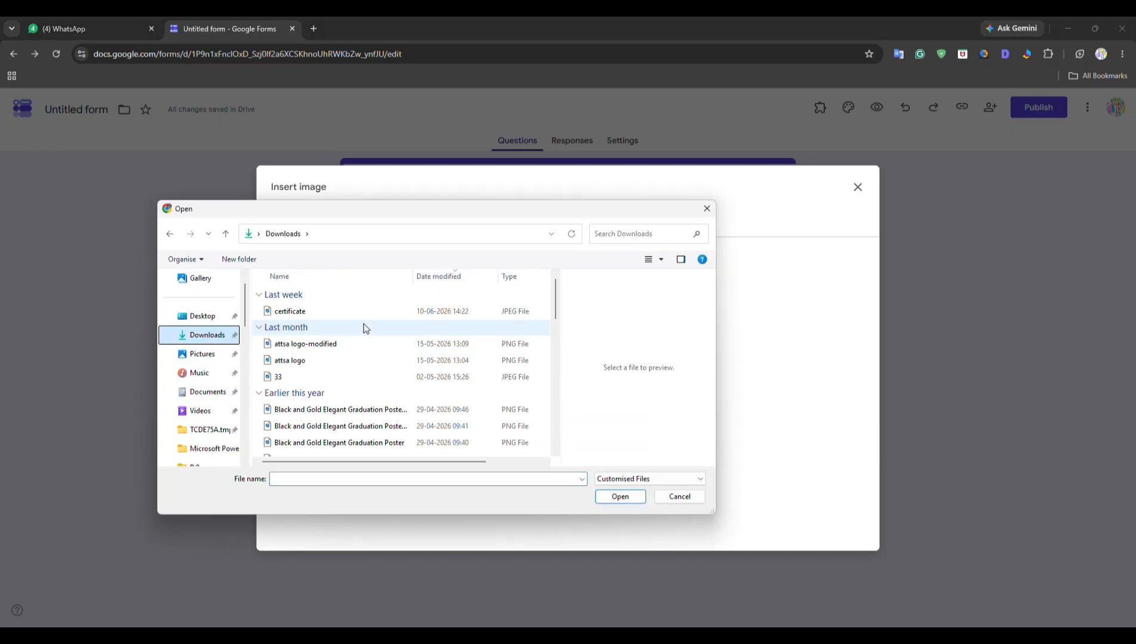
left_click(323, 328)
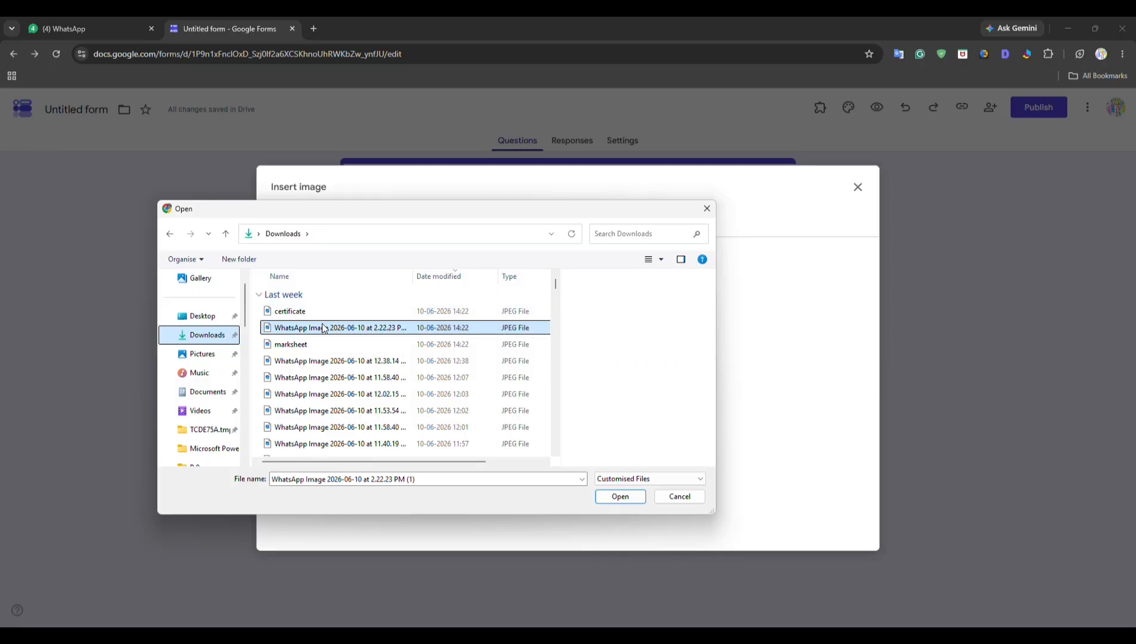
left_click(312, 315)
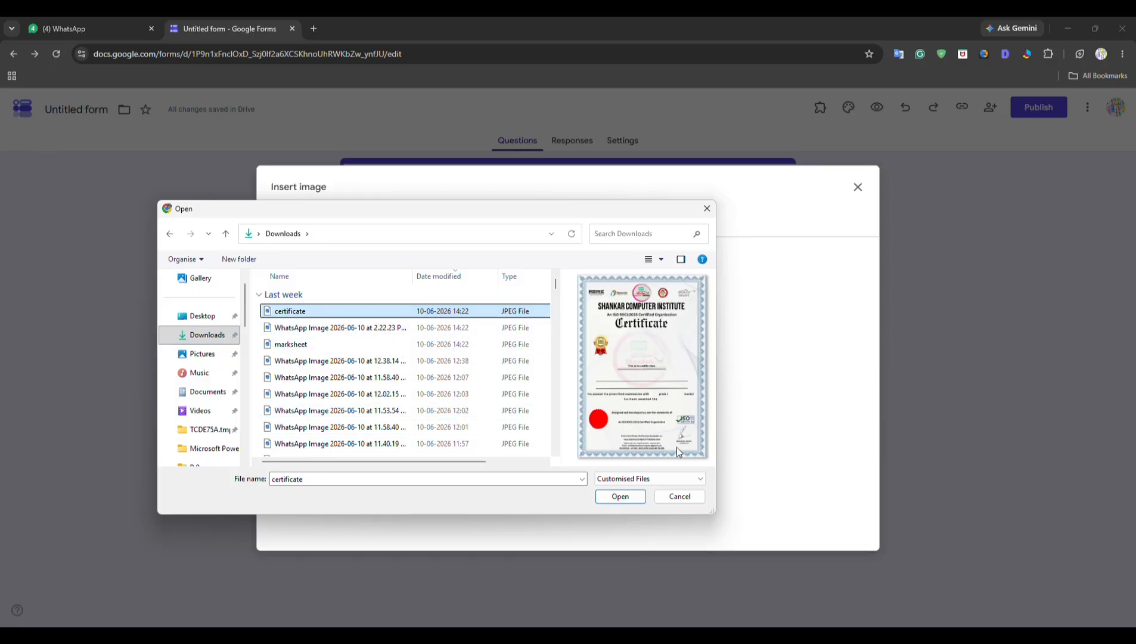
left_click(620, 497)
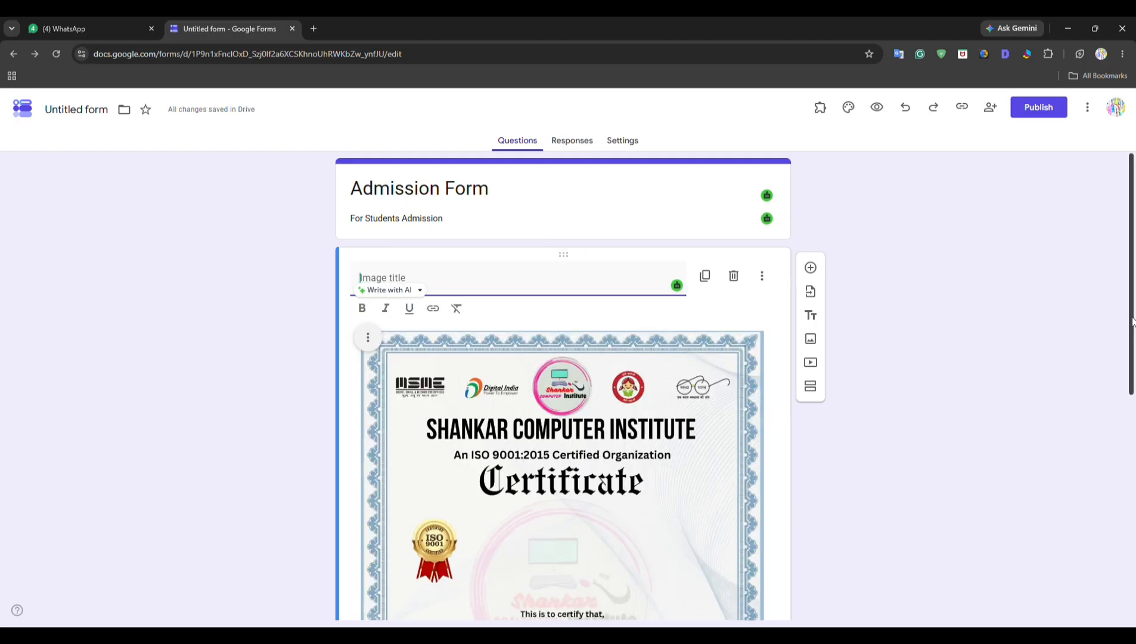
Add a question titled "Students Name" below the certificate image, as a required short-answer question
left_click_drag(1132, 322, 1134, 407)
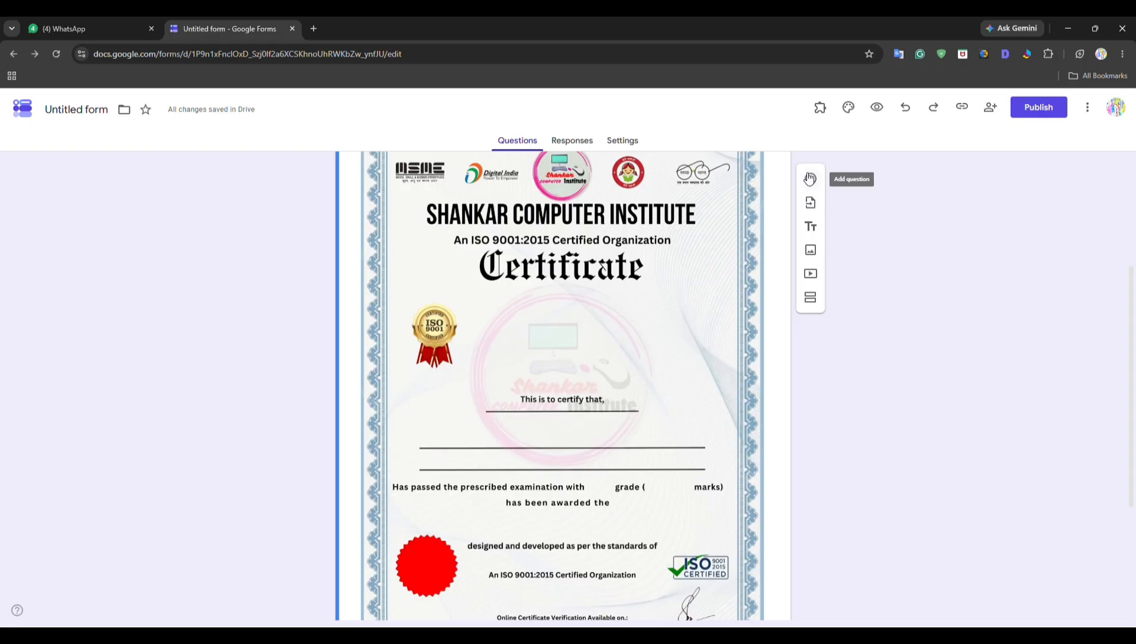
left_click(809, 178)
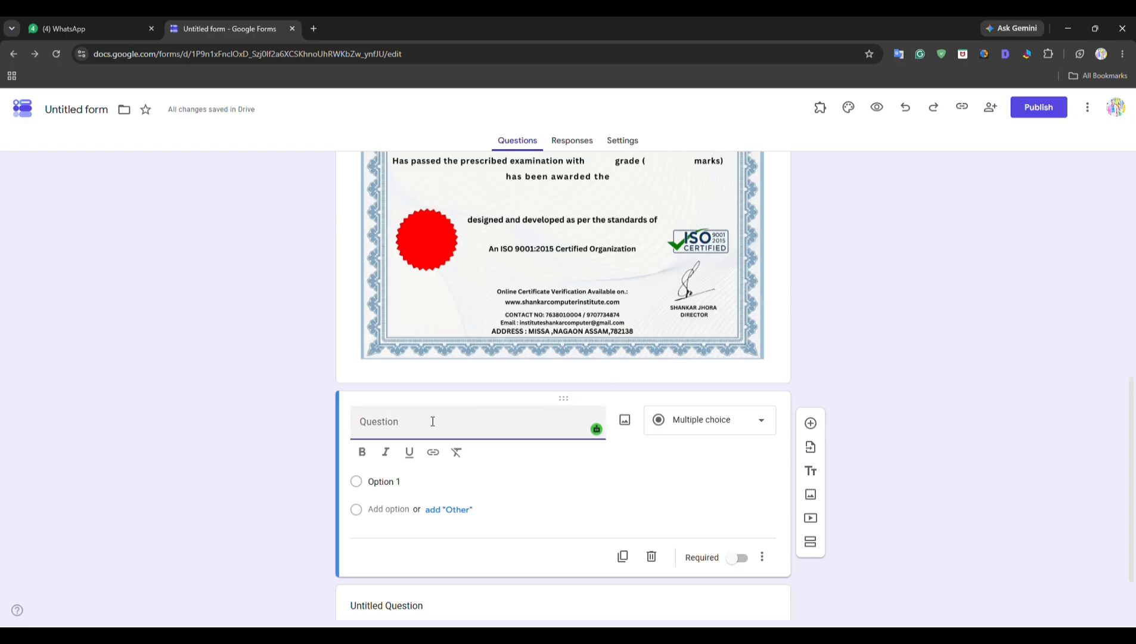
type("Students N")
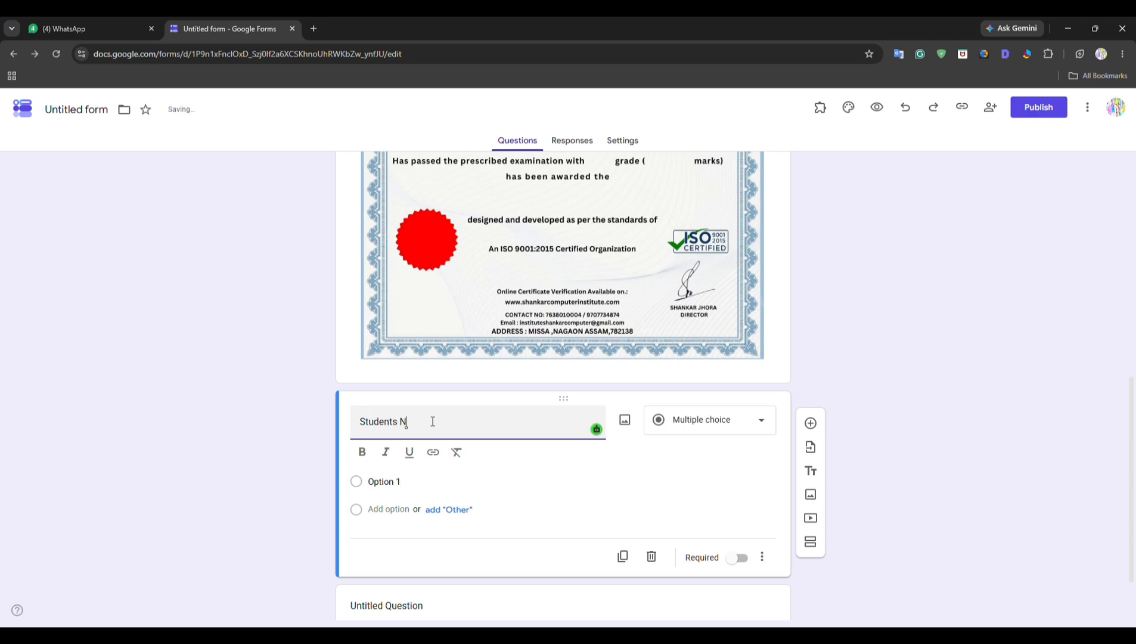
type("am")
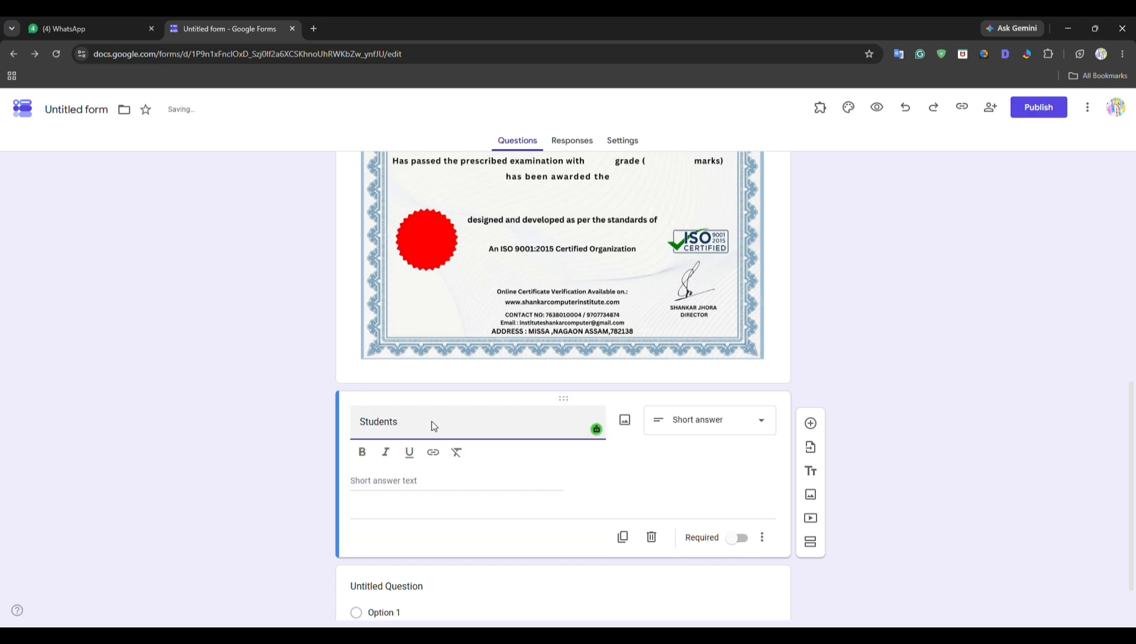
type("ame")
left_click(760, 425)
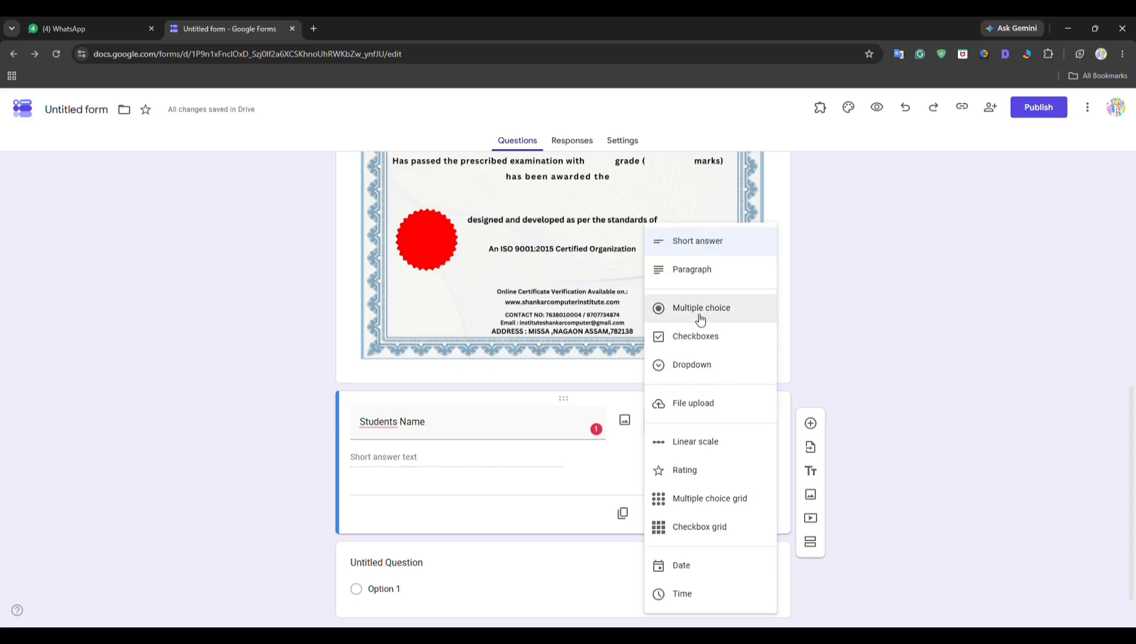
left_click(708, 249)
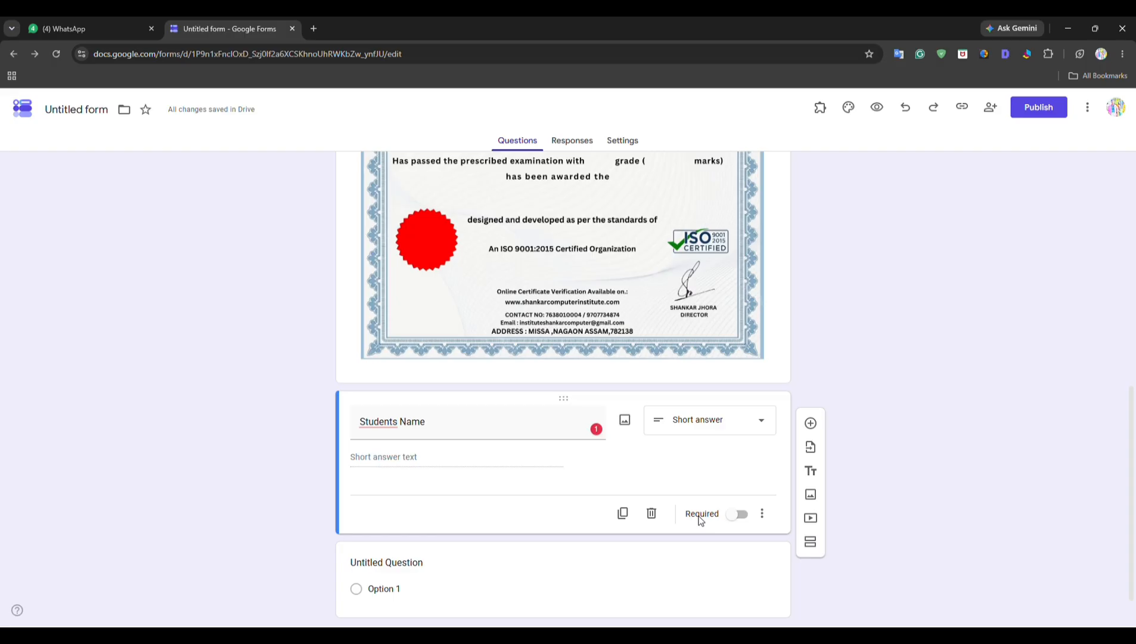
left_click(732, 516)
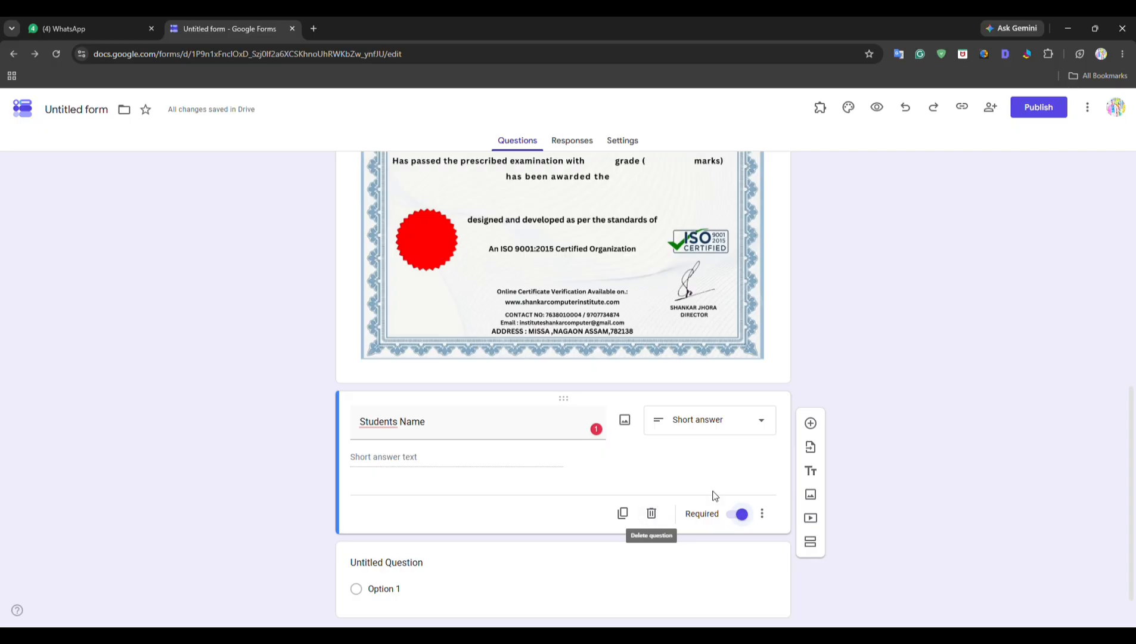
Duplicate the "Students Name" question and retitle the copy "Roll No", leaving it as a required short-answer question
left_click(623, 519)
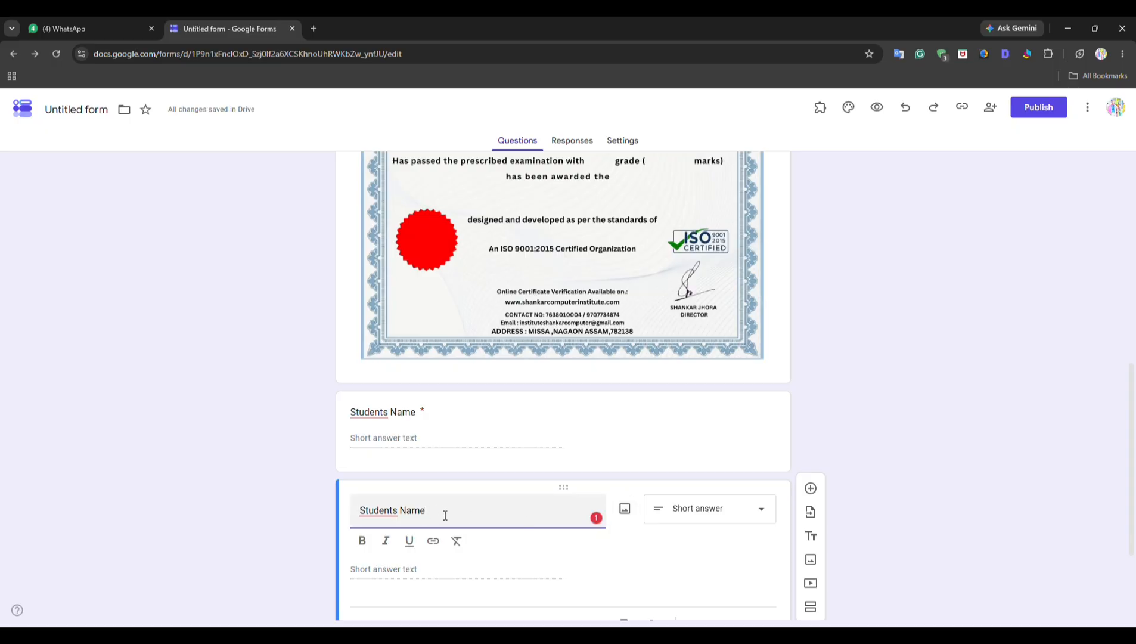
triple_click(445, 515)
key("BackSpace")
type("Ro")
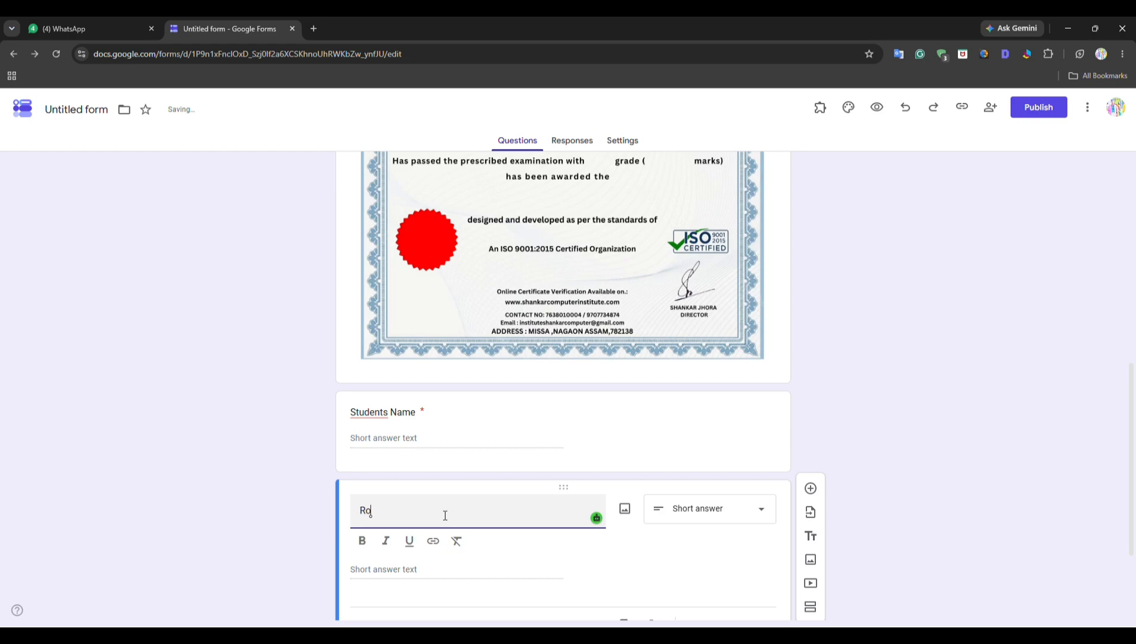
type("ll No")
left_click(702, 510)
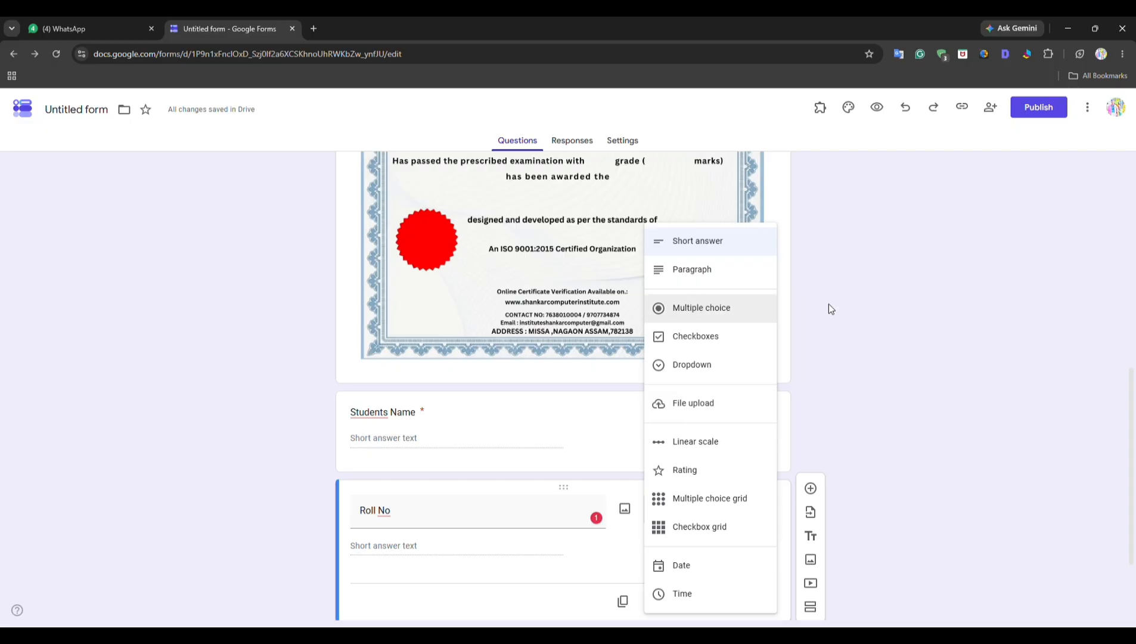
left_click(973, 335)
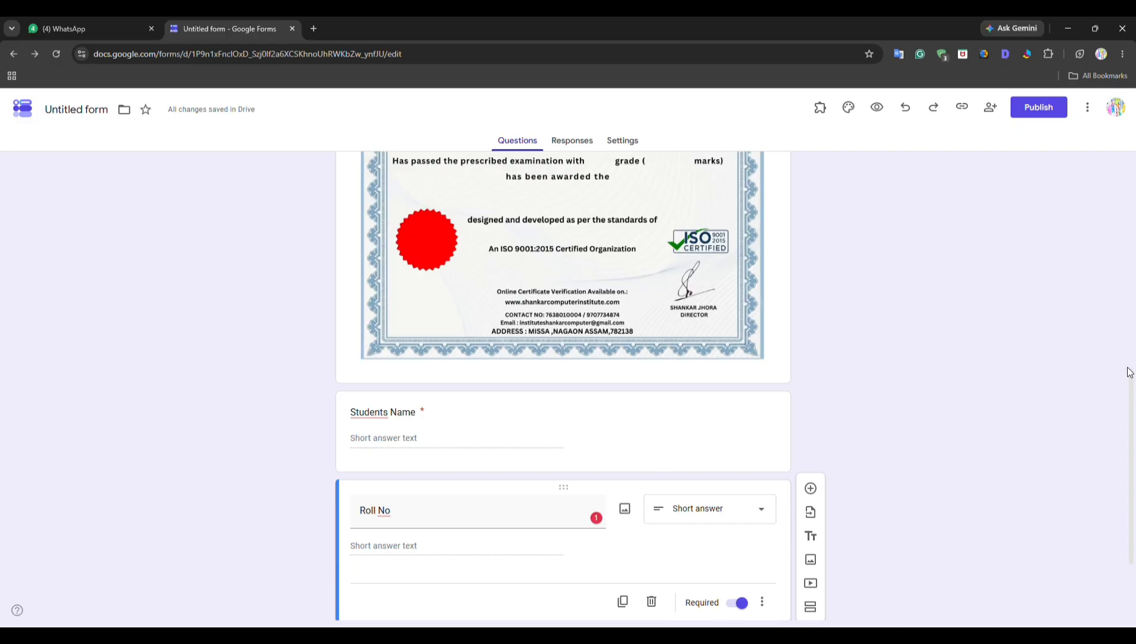
Duplicate the "Roll No" question and retitle the copy "Enrollment No", keeping the Short answer type
left_click_drag(1131, 373, 1134, 457)
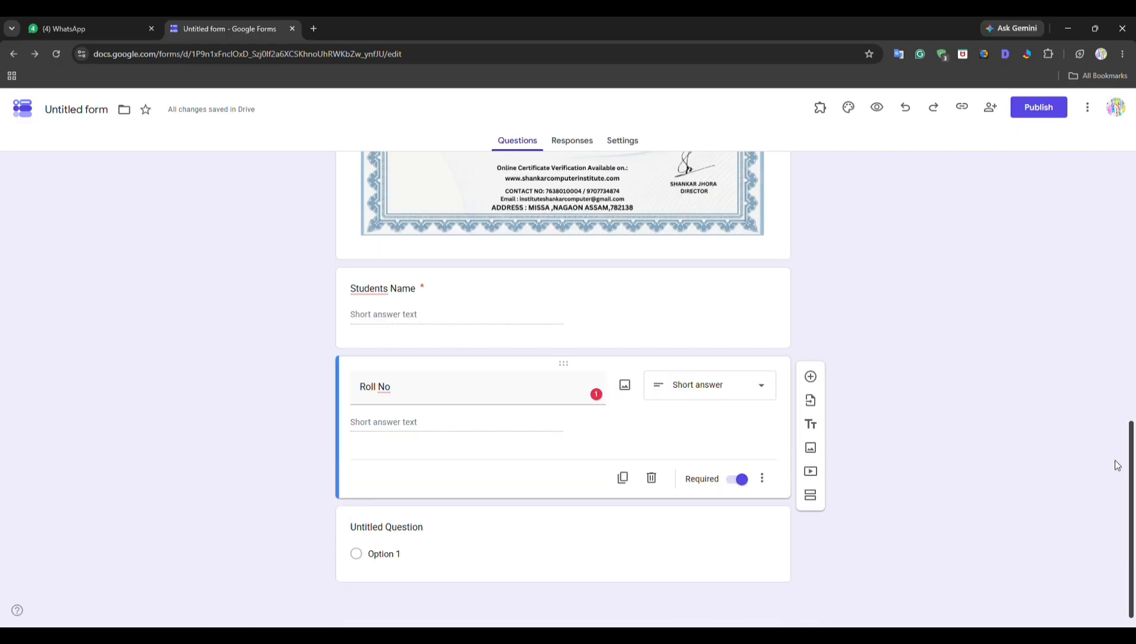
left_click(622, 480)
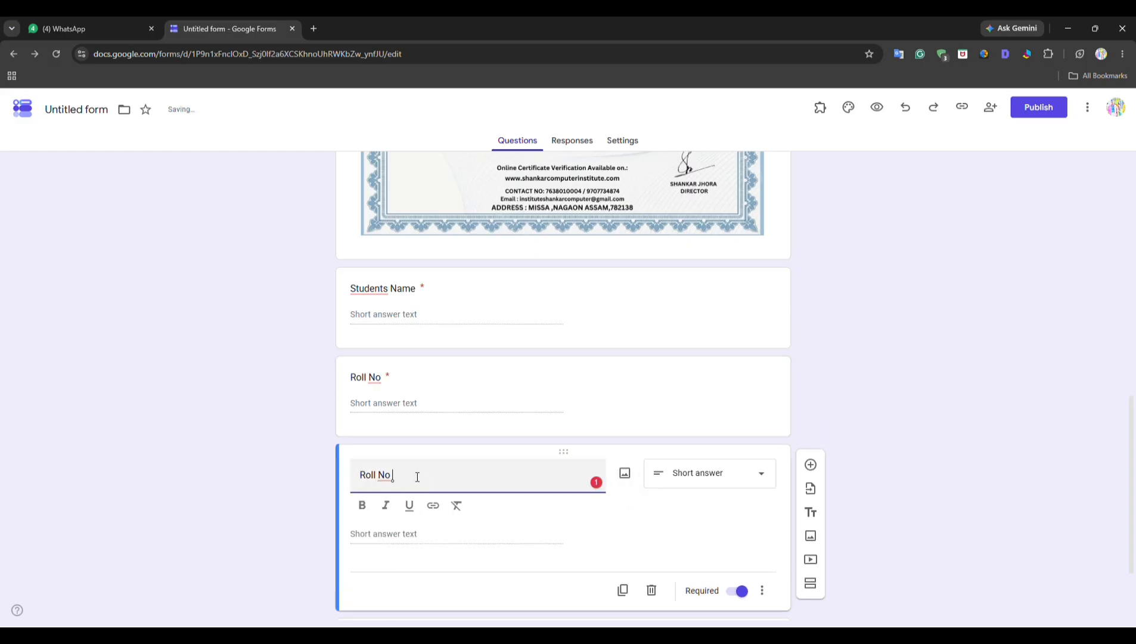
key("ctrl+a")
key("BackSpace")
type("Enrollment N")
left_click(713, 480)
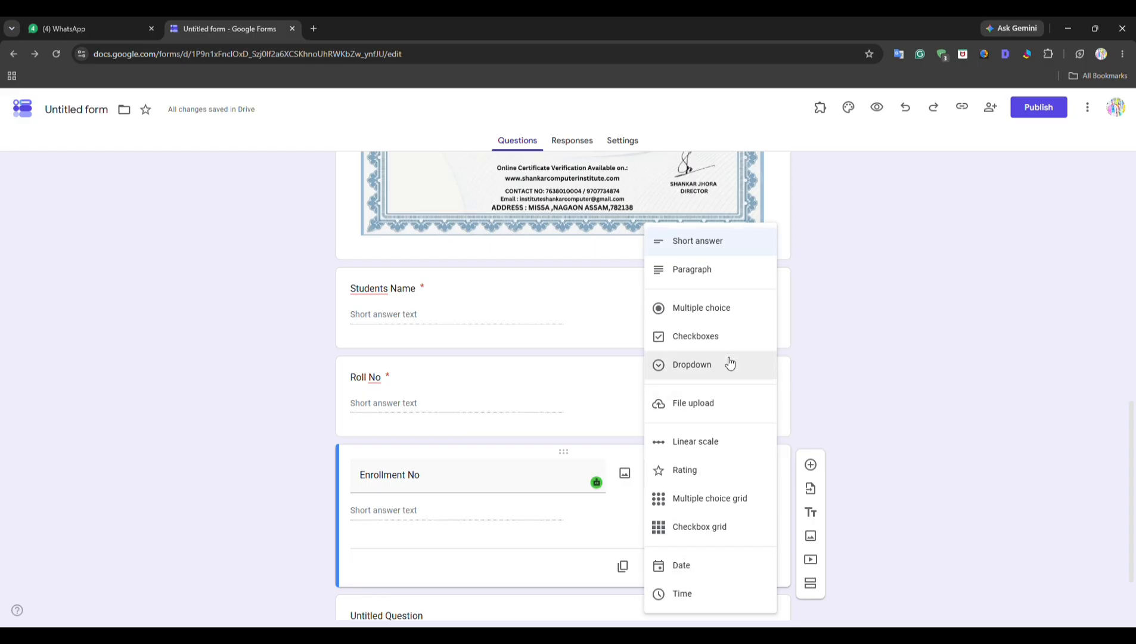
left_click(709, 243)
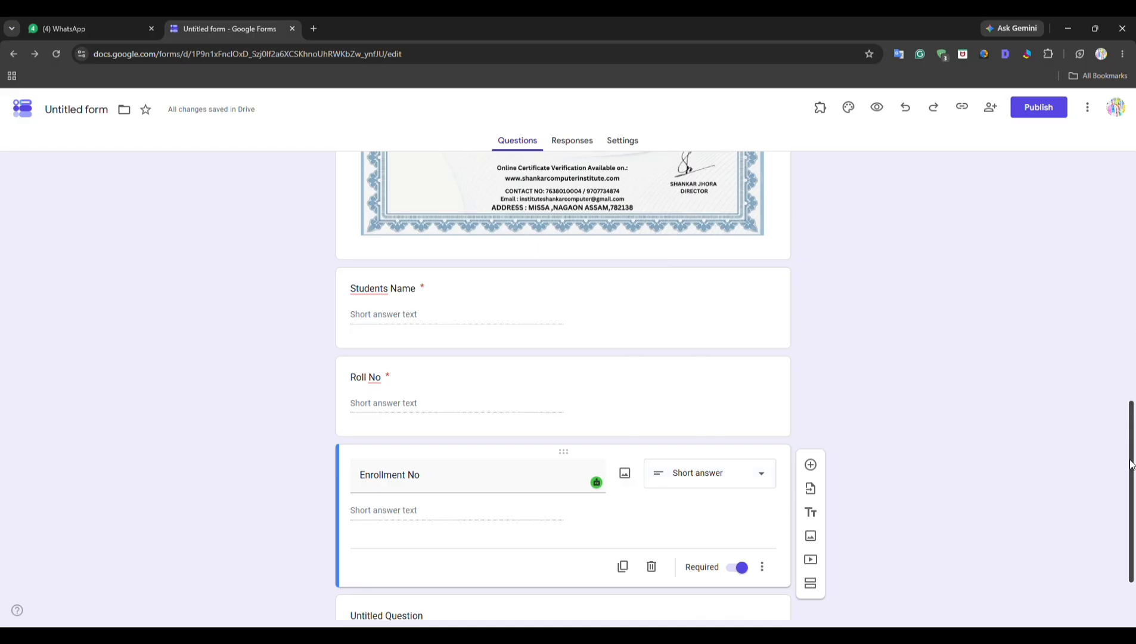
Add a new section after the "Enrollment No" question and title it "Marks - 100"
scroll(1134, 513, "down", 2)
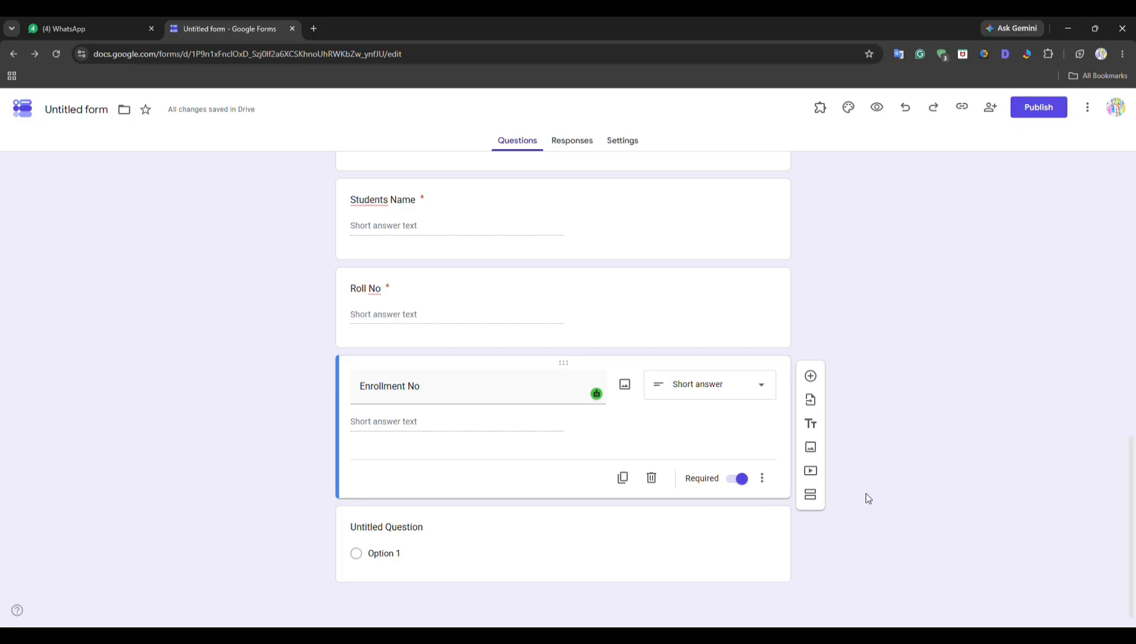
left_click(805, 495)
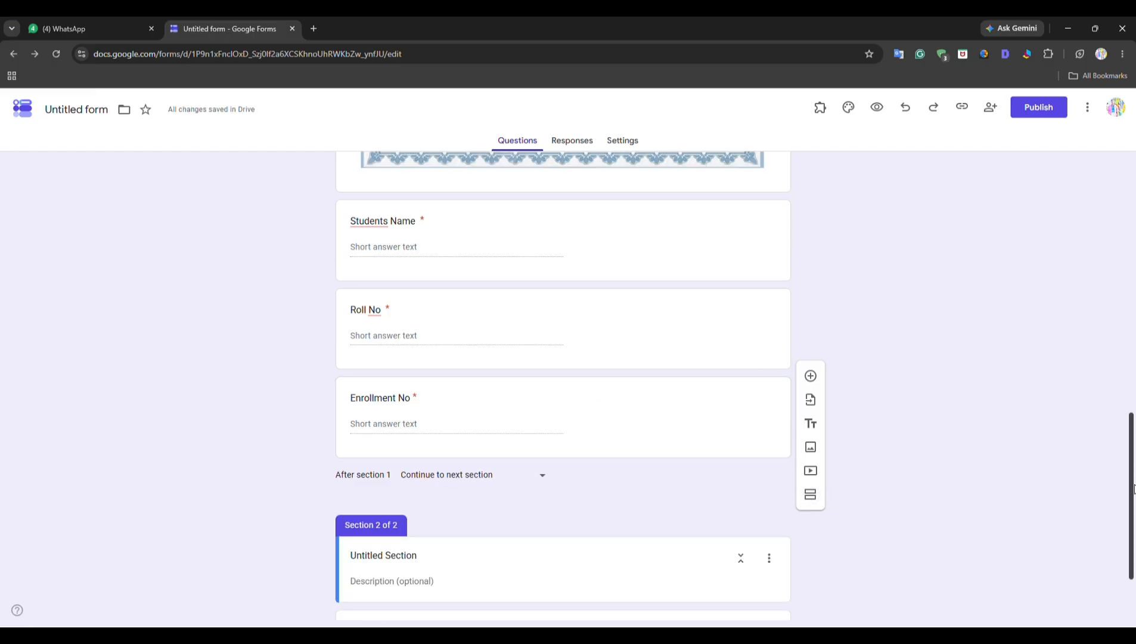
scroll(1132, 501, "down", 2)
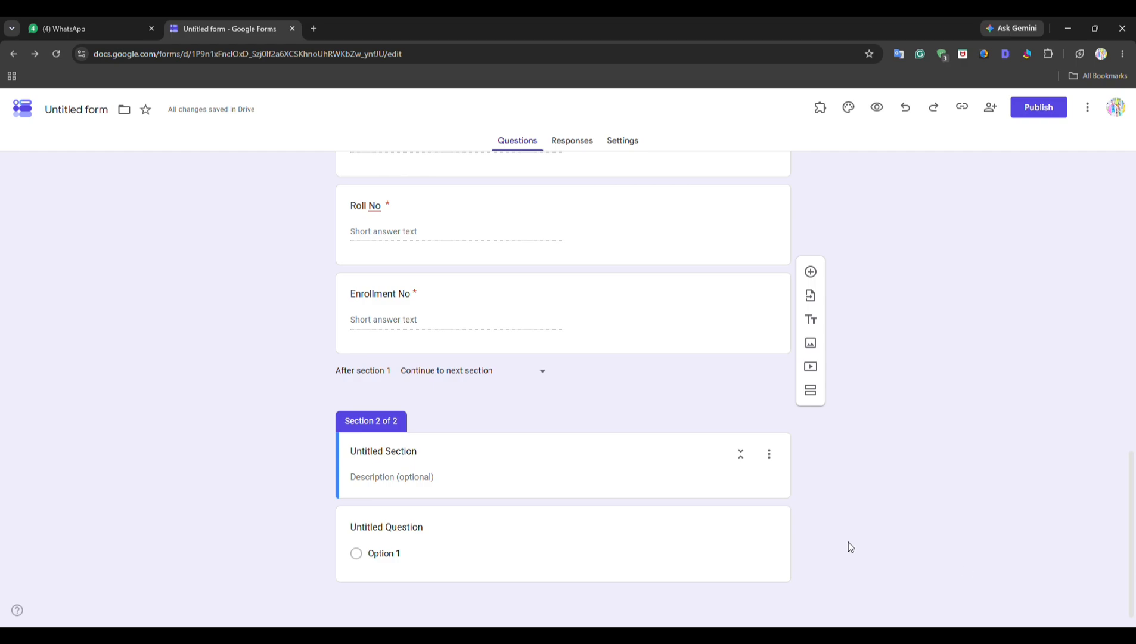
left_click(401, 452)
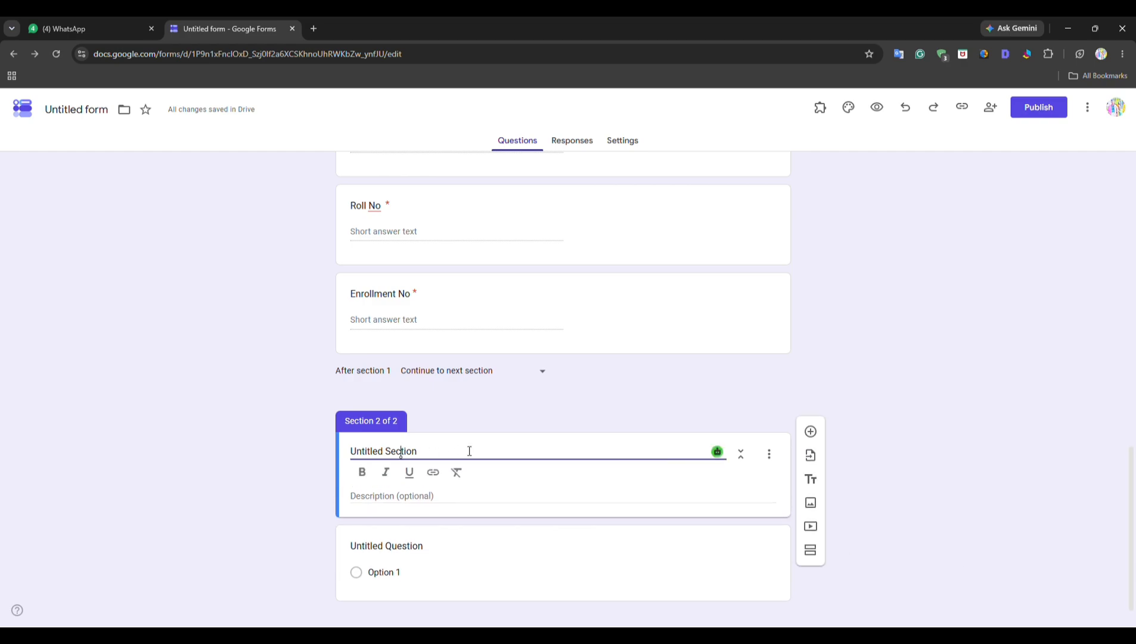
key("ctrl+a")
key("BackSpace")
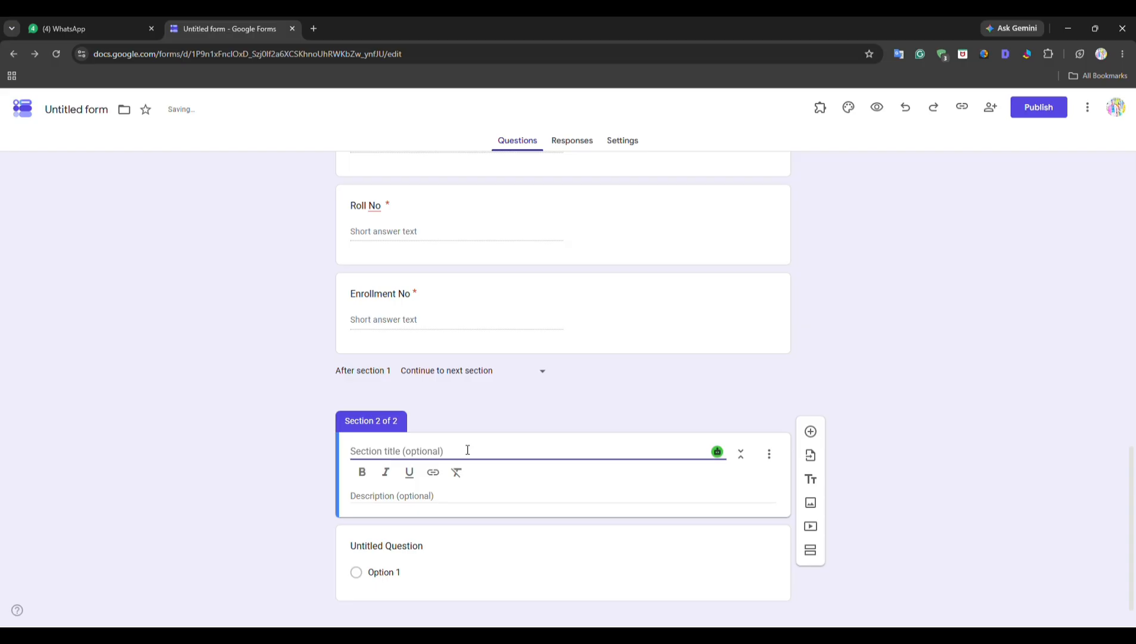
type("Mar")
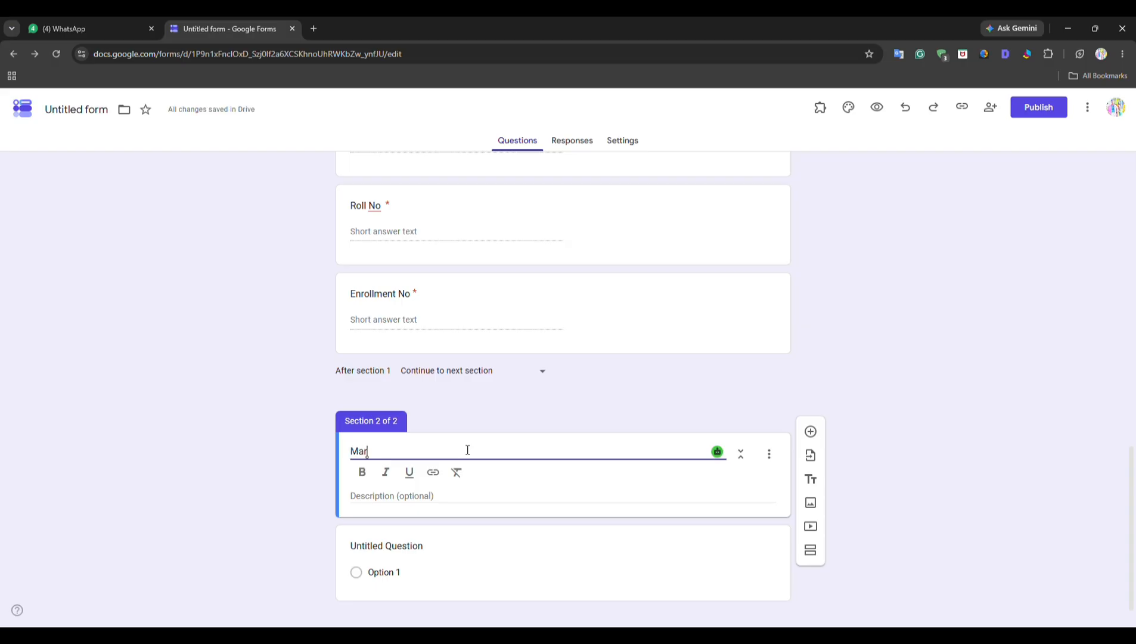
type("ks - 100")
Add a question titled "What is full form of Computer ?" below the "Marks - 100" section header
left_click(811, 433)
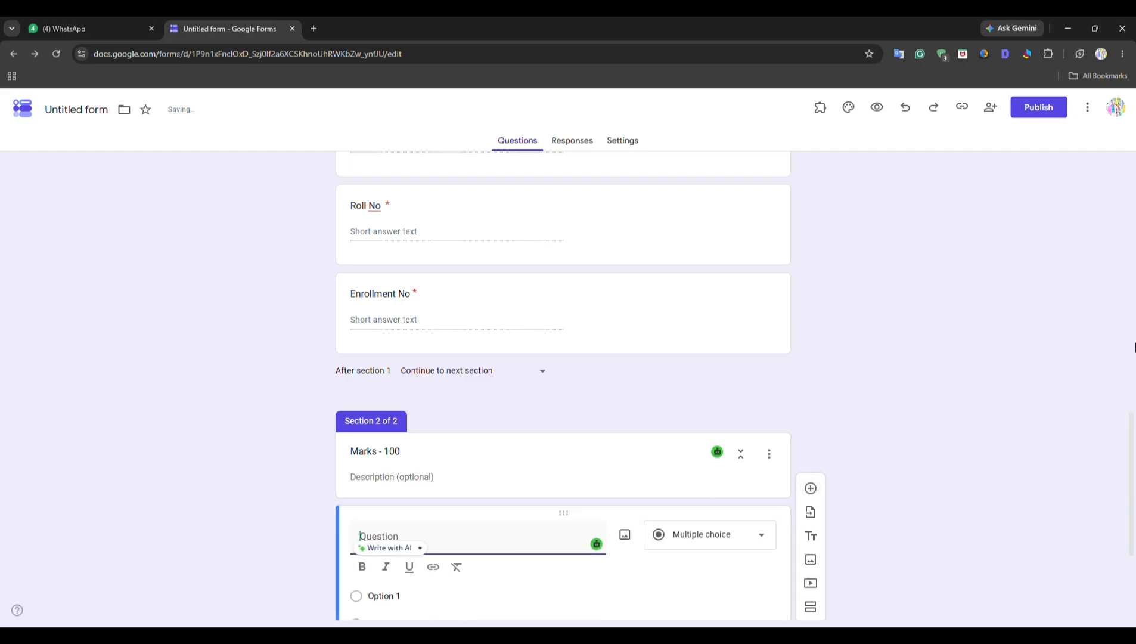
left_click_drag(1133, 480, 1134, 552)
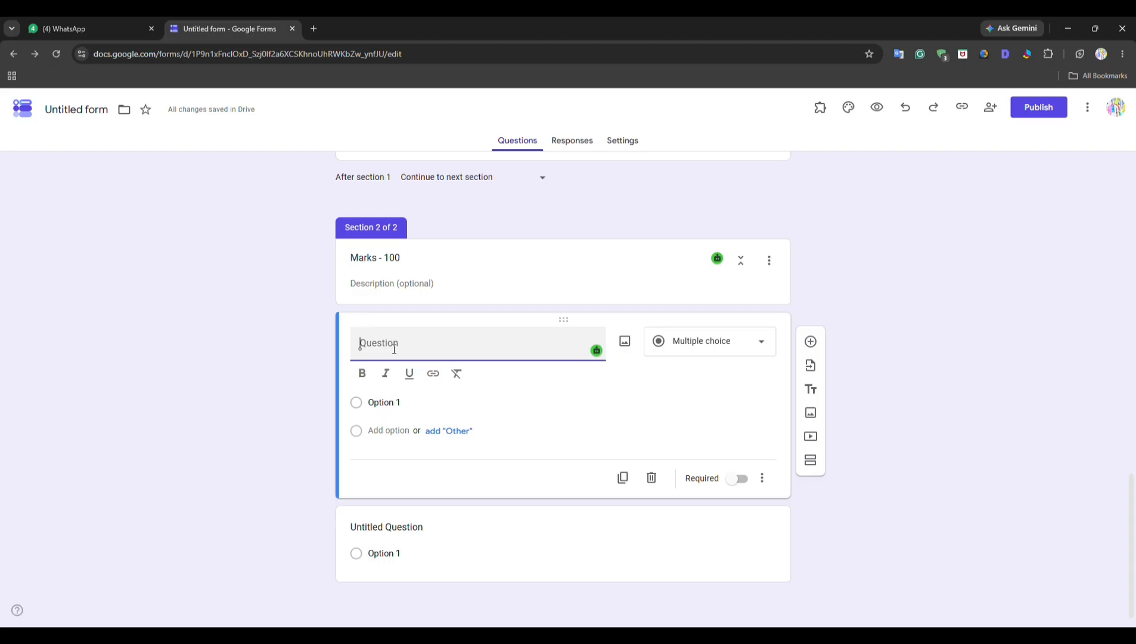
type("Wha")
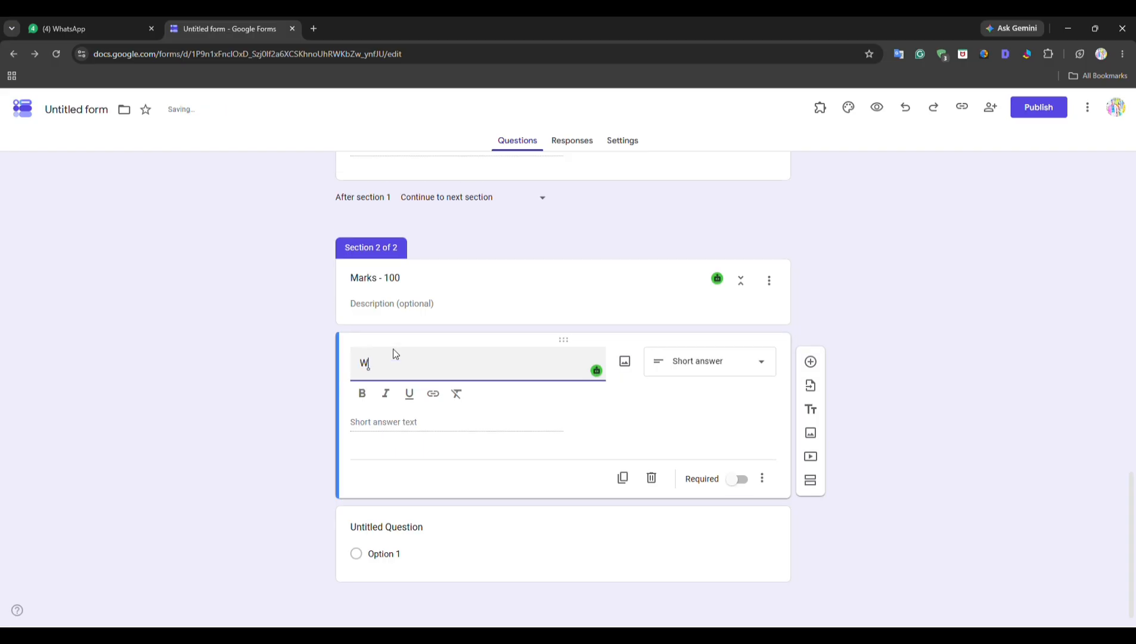
type("hat is full form of Com")
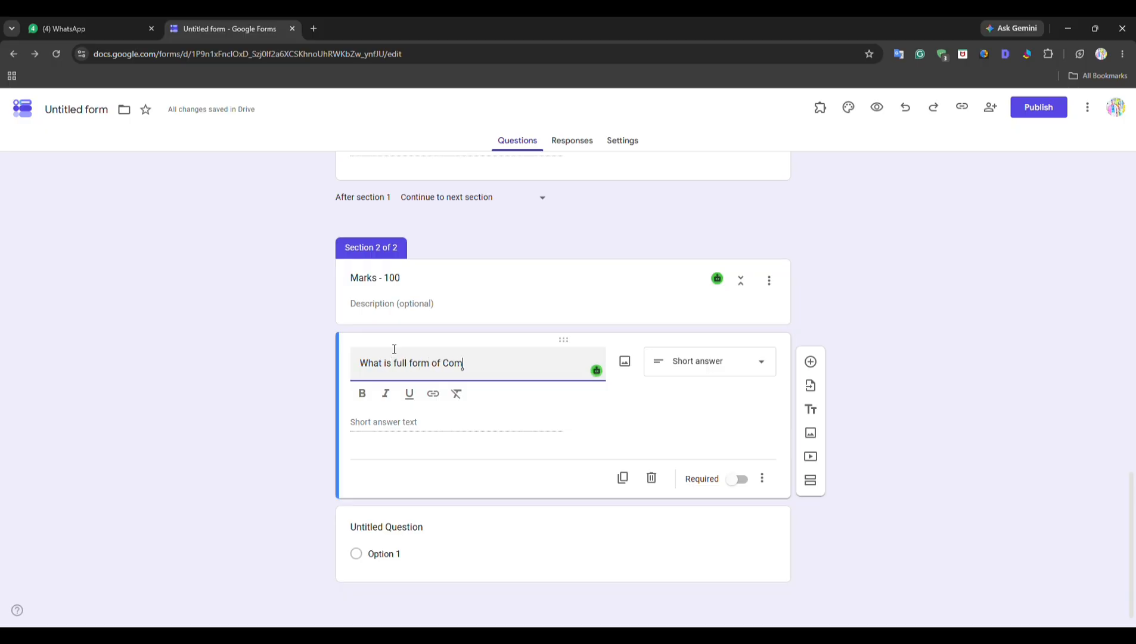
type("puter ?")
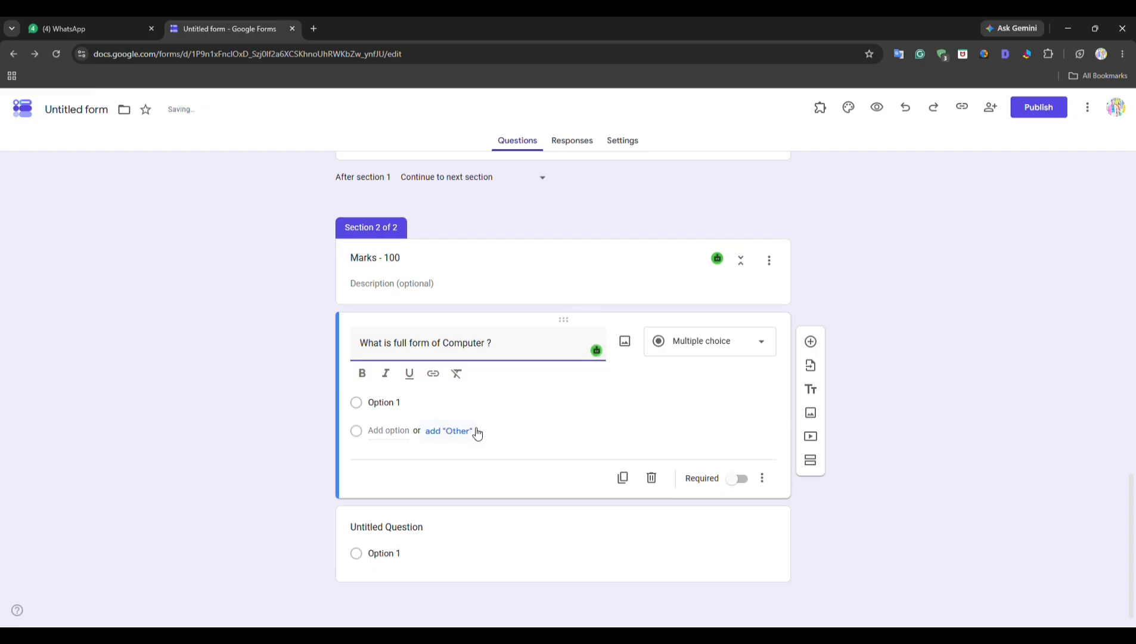
Enter "Computer", "Ram", "Rom" and "CPU" as the four answer options of the computer question
left_click(412, 403)
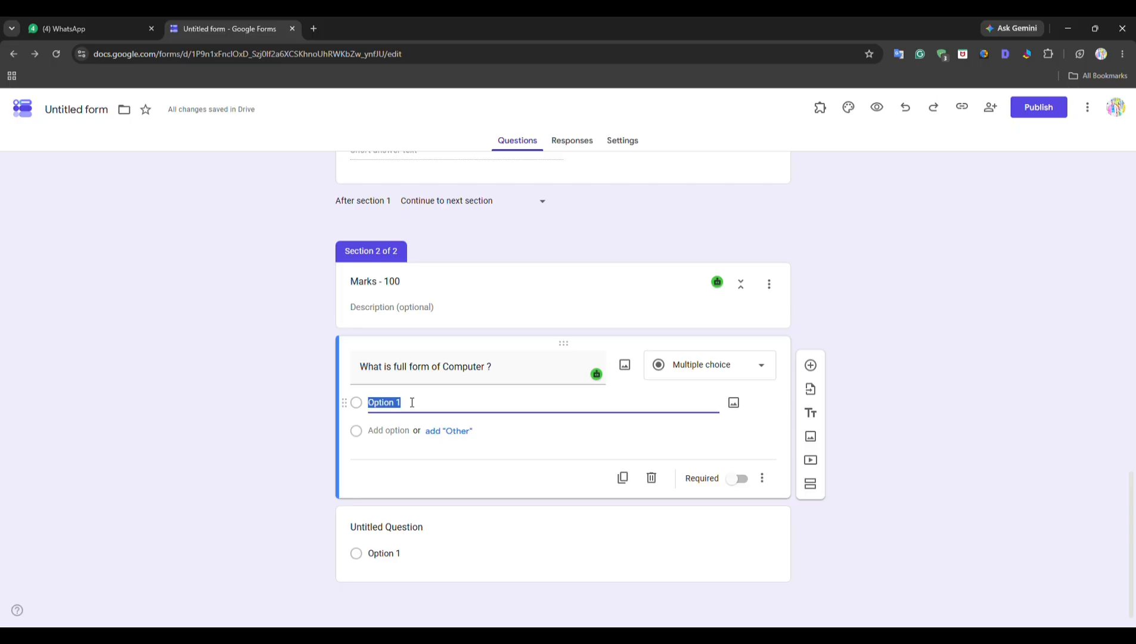
key("BackSpace")
type("C")
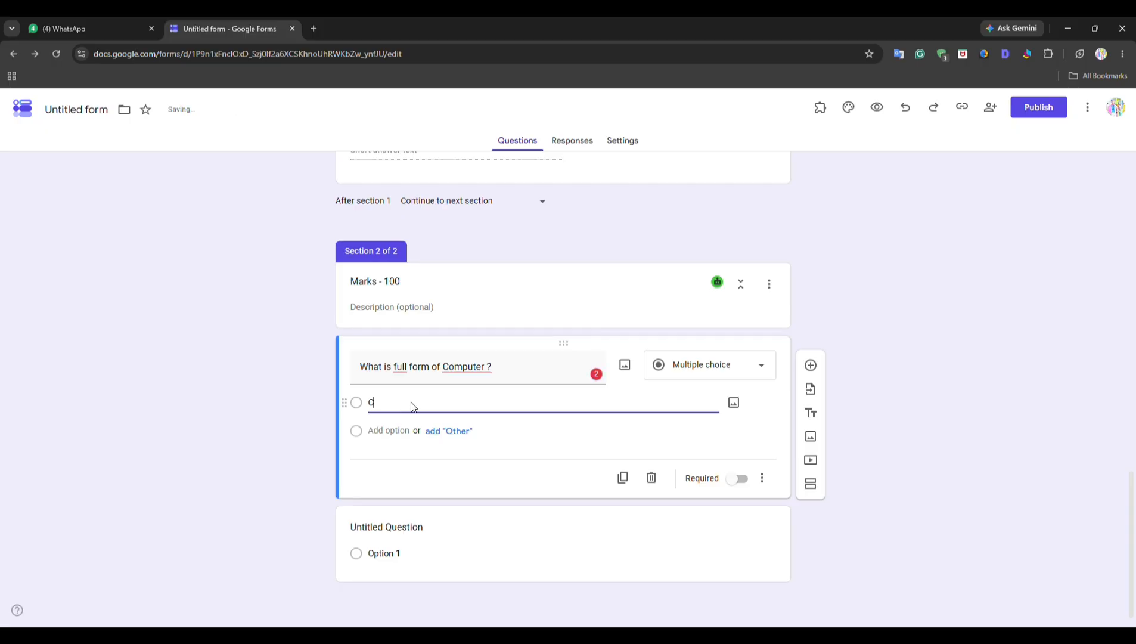
type("omputer")
left_click(388, 432)
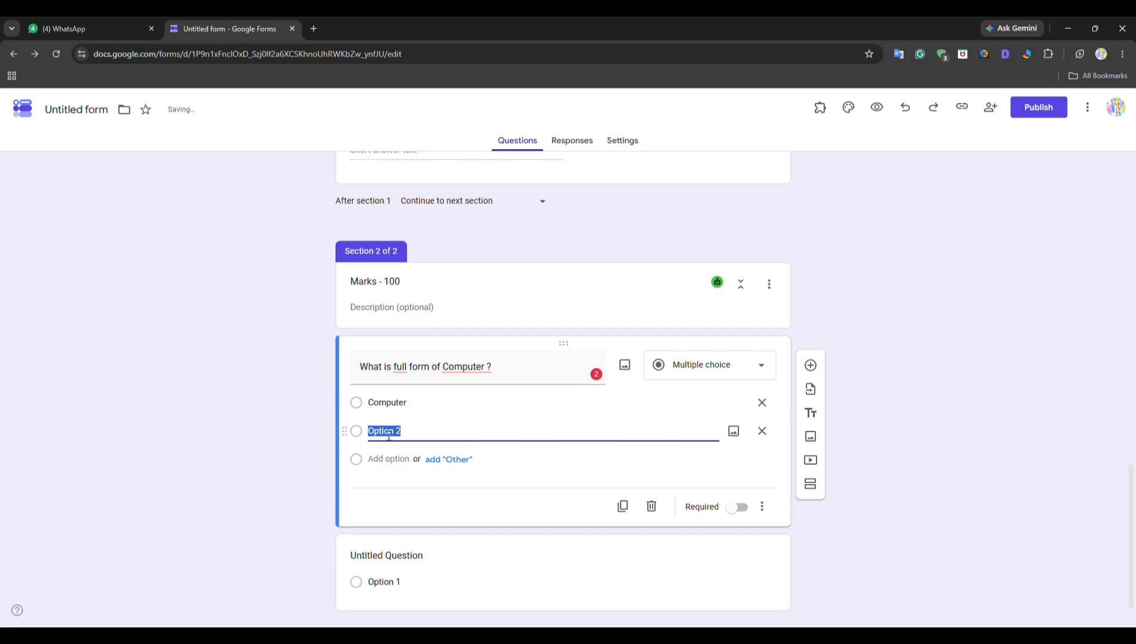
key("BackSpace")
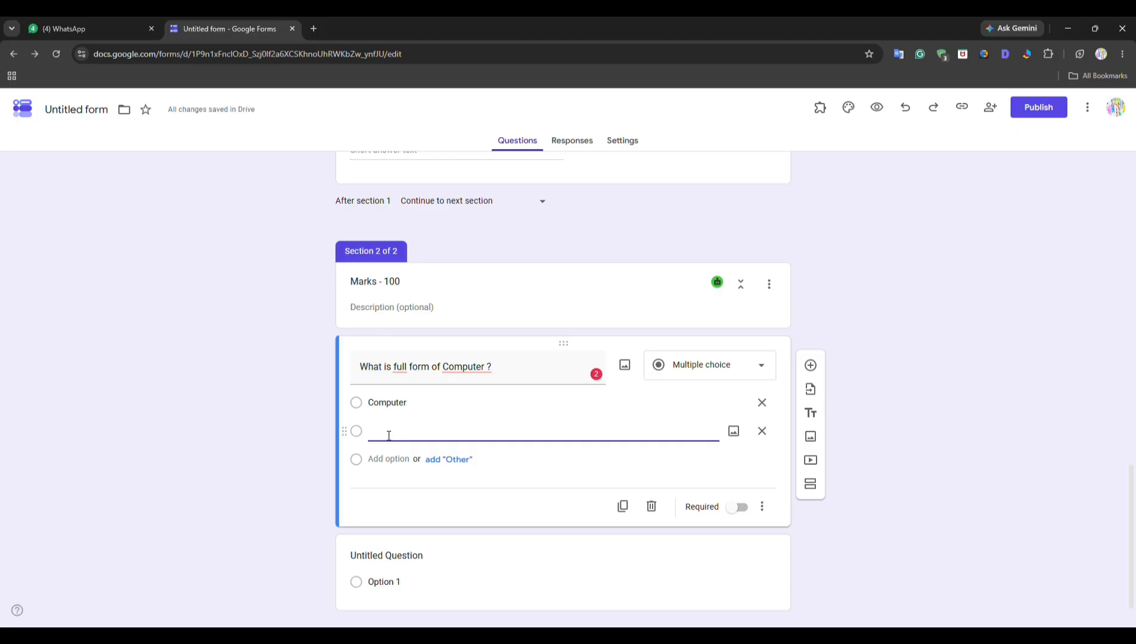
type("Ram")
left_click(389, 459)
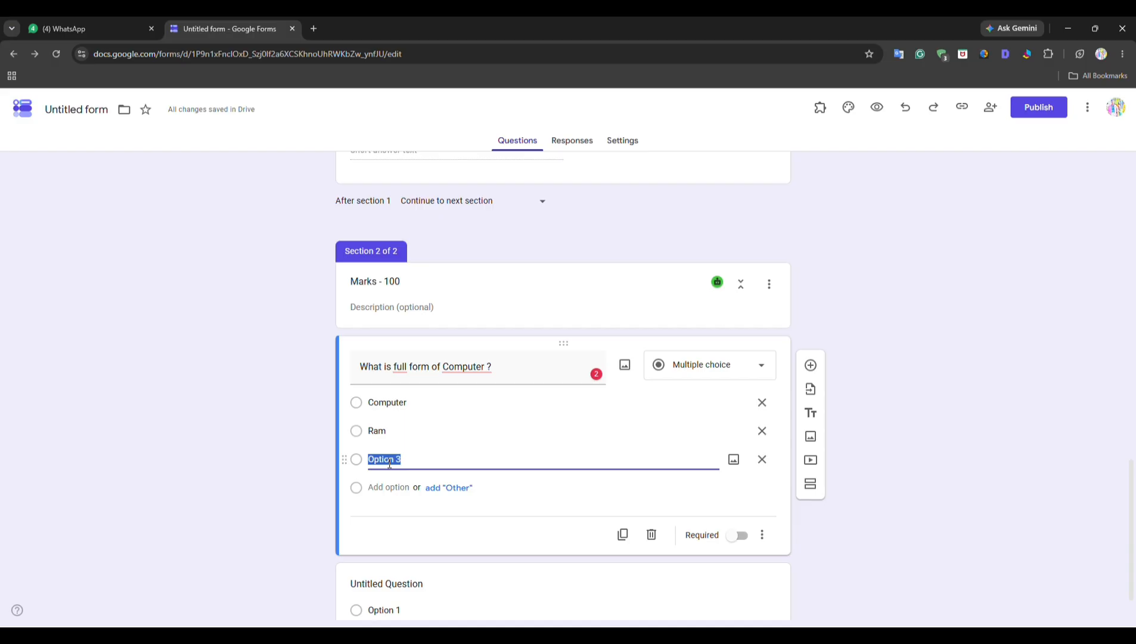
key("BackSpace")
type("Ro")
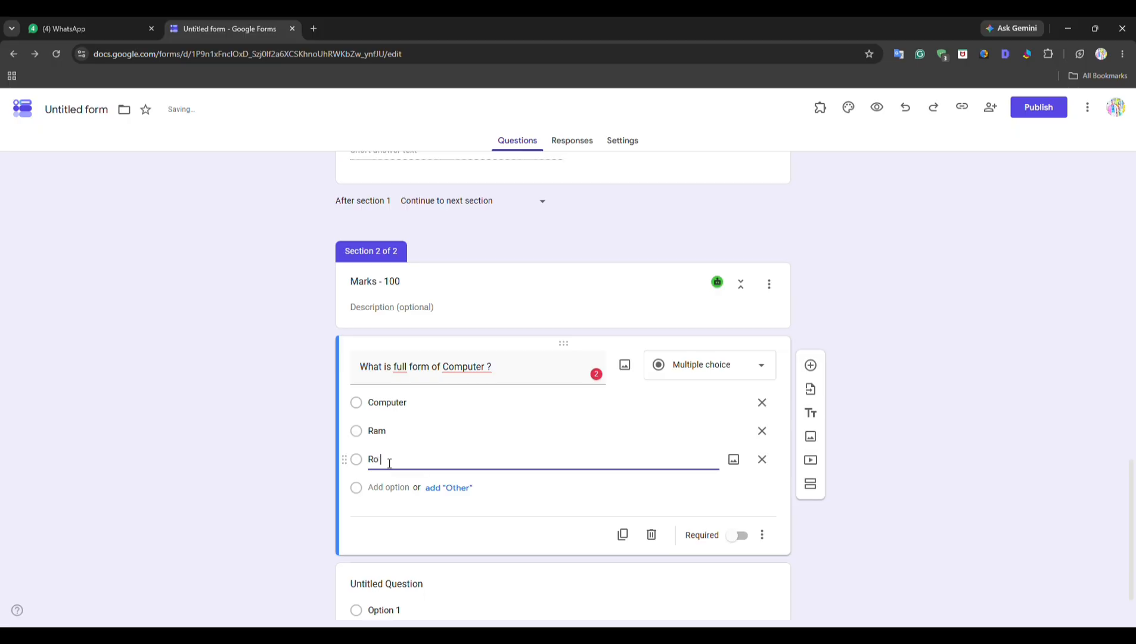
type("m")
left_click(389, 489)
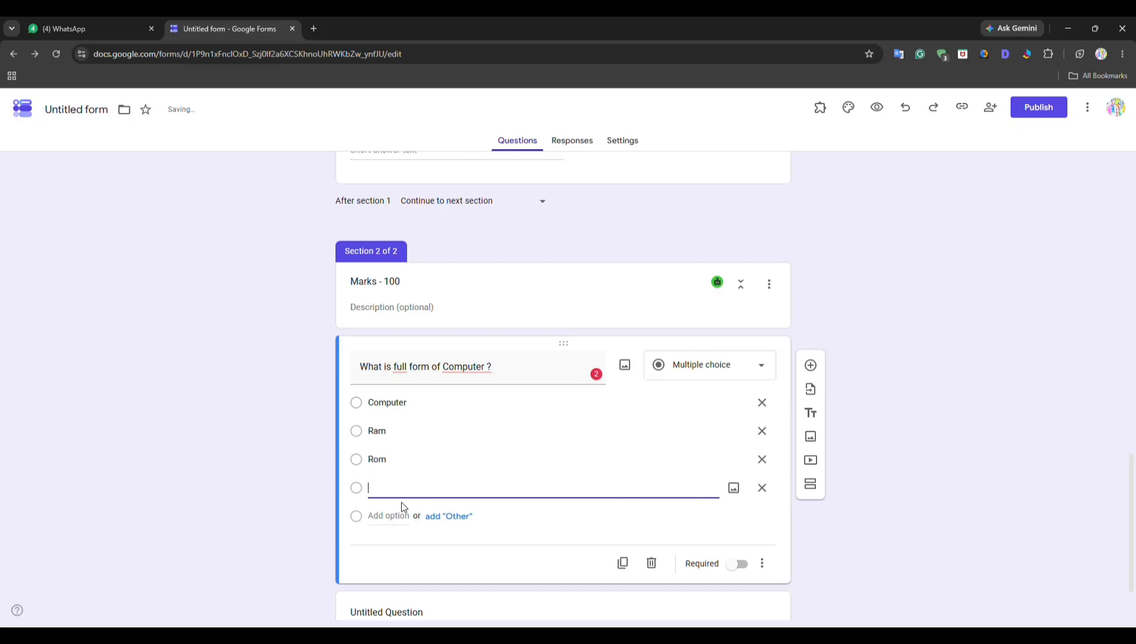
type("CPU")
Make the computer question required and keep its type as Multiple choice
left_click(733, 565)
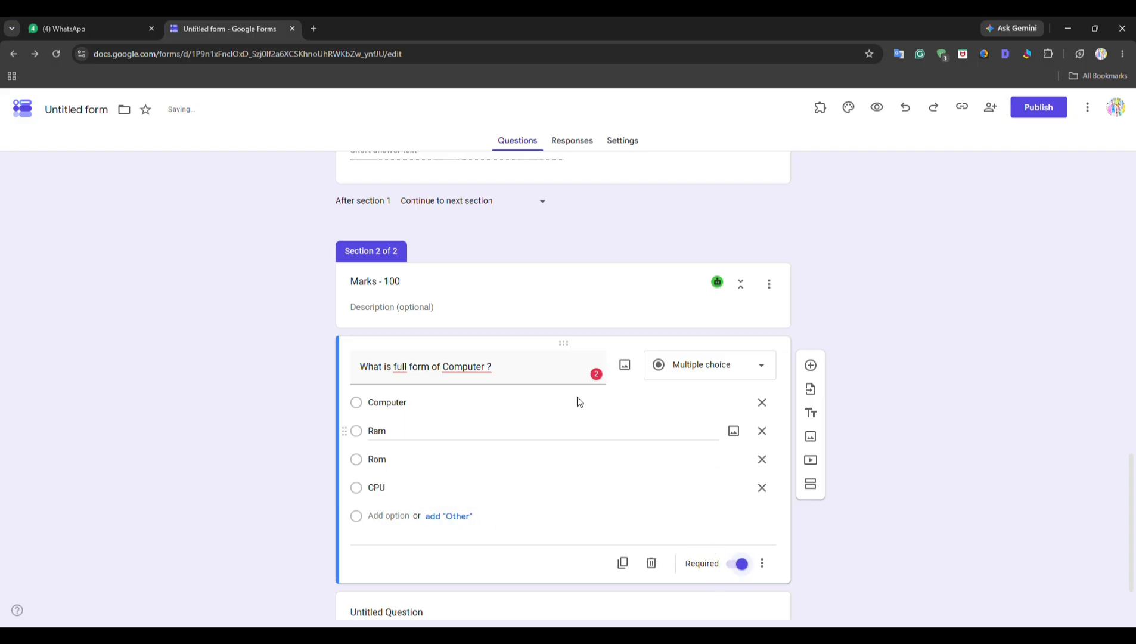
left_click(702, 374)
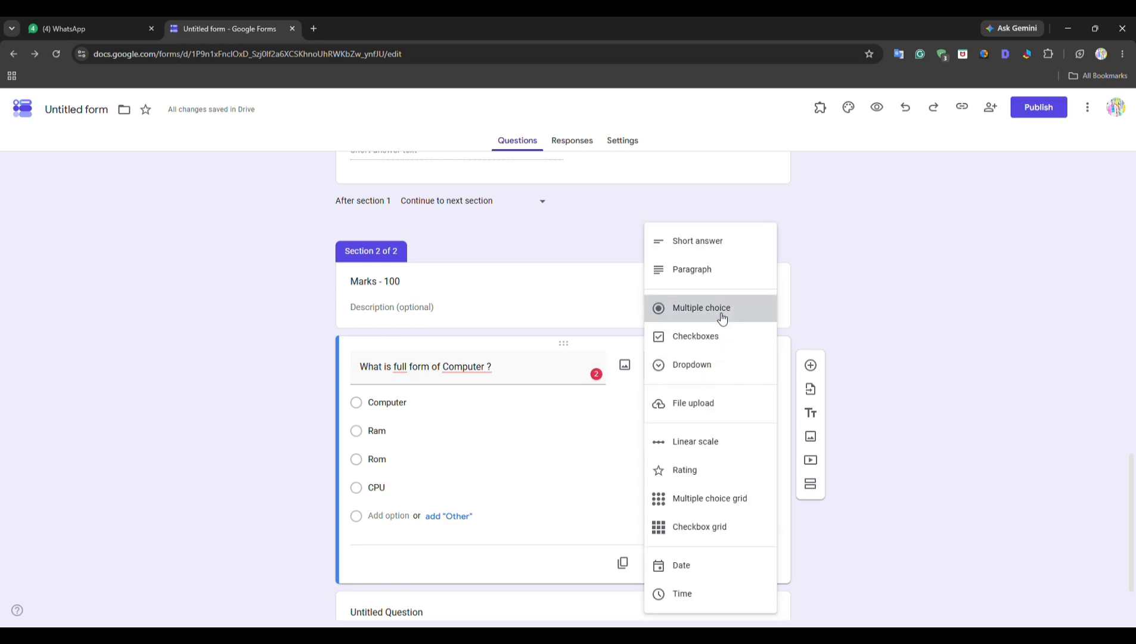
left_click(723, 318)
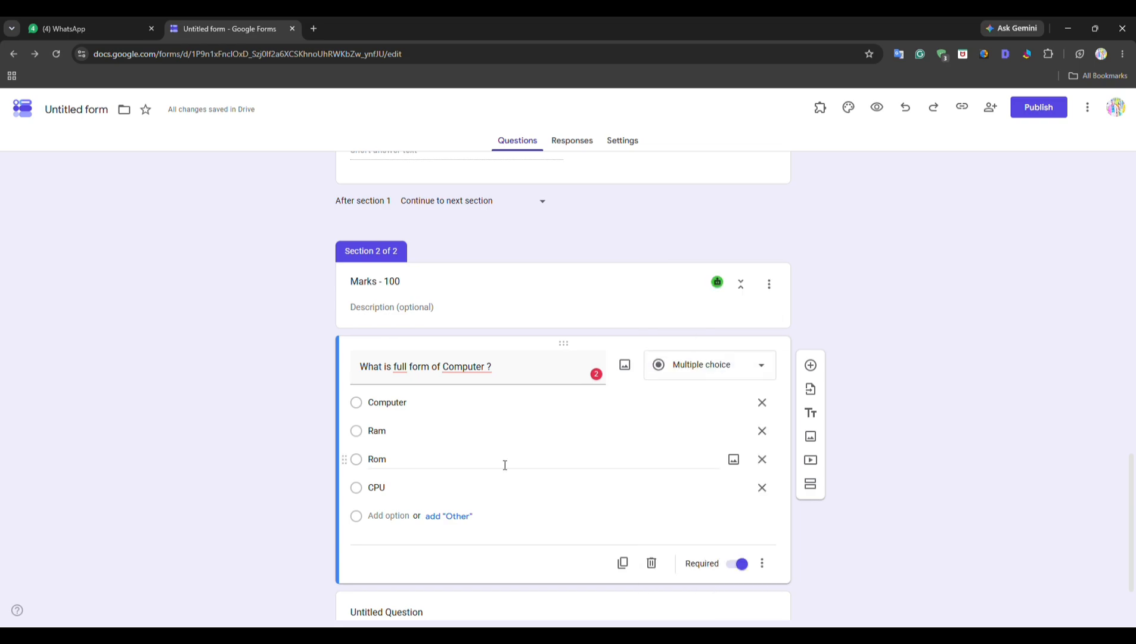
Enable "Go to section based on answer" for the computer question and view the destination choices for the "Computer" option
left_click(358, 407)
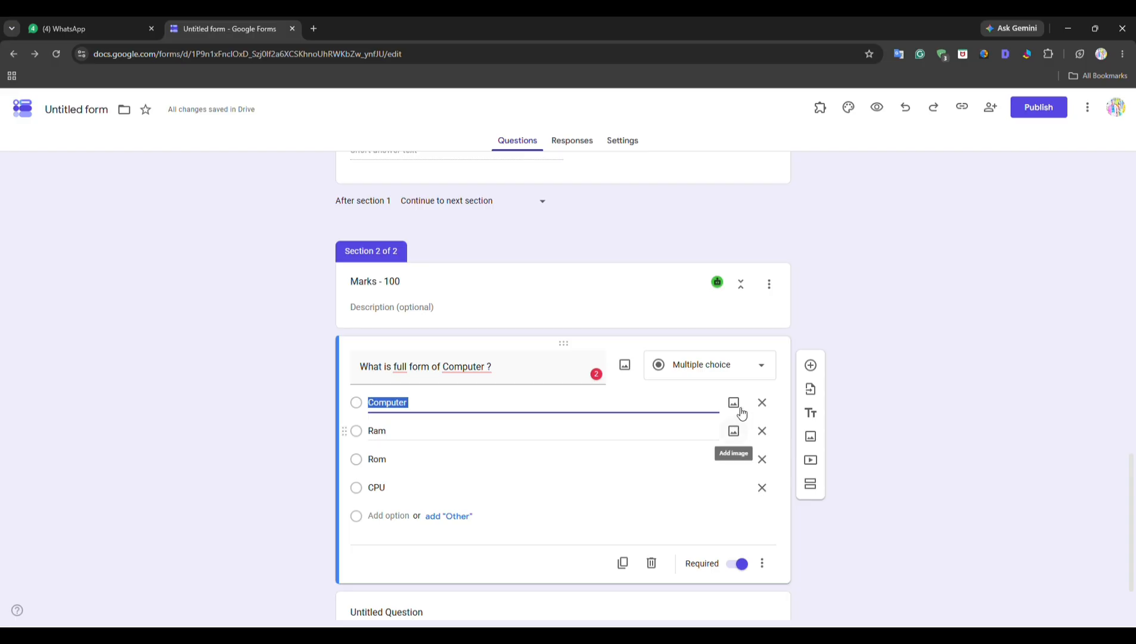
left_click(763, 563)
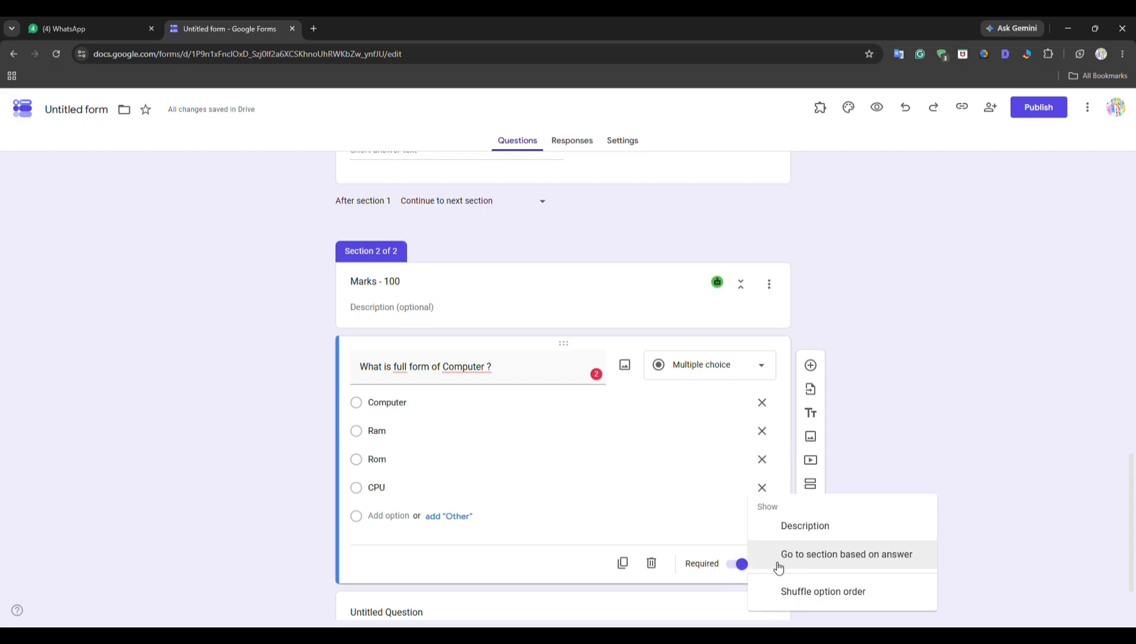
left_click(845, 561)
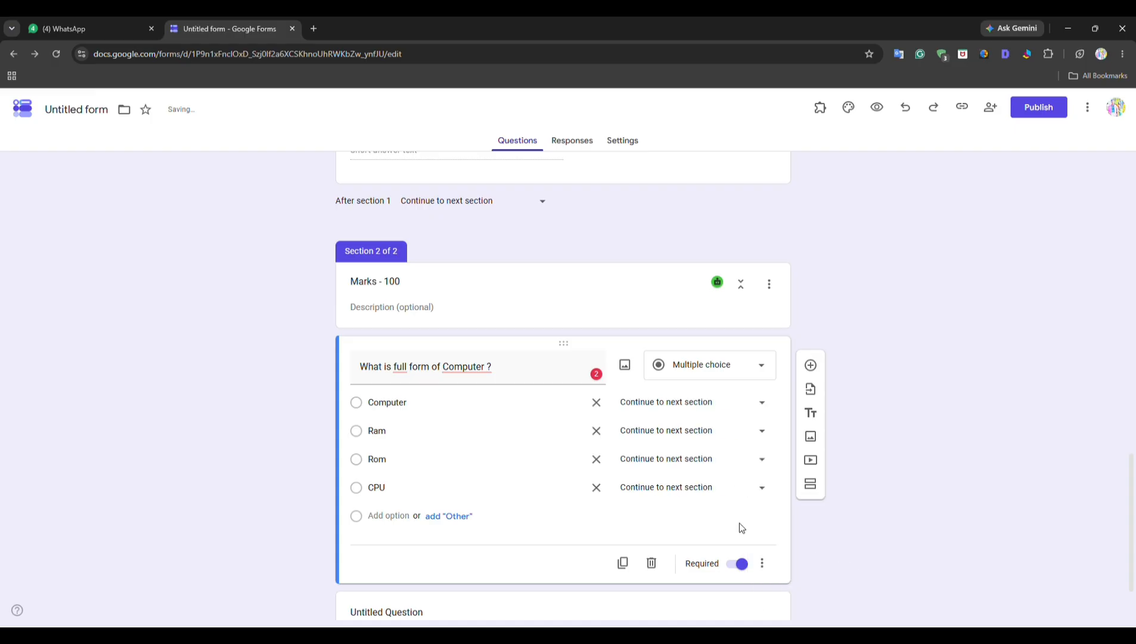
left_click(753, 407)
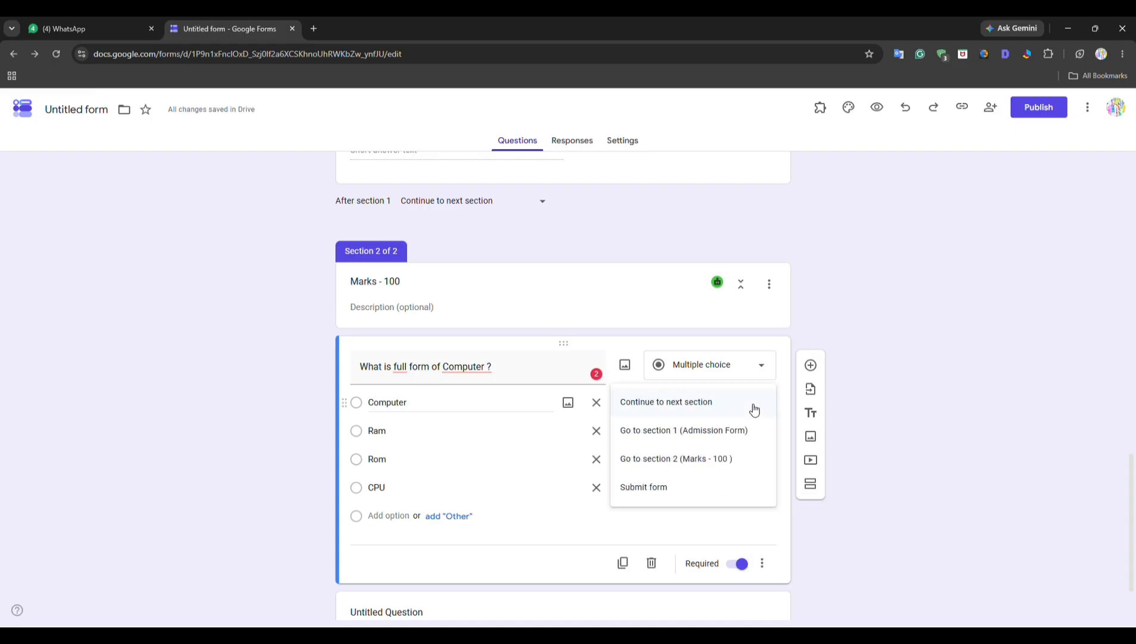
left_click(835, 534)
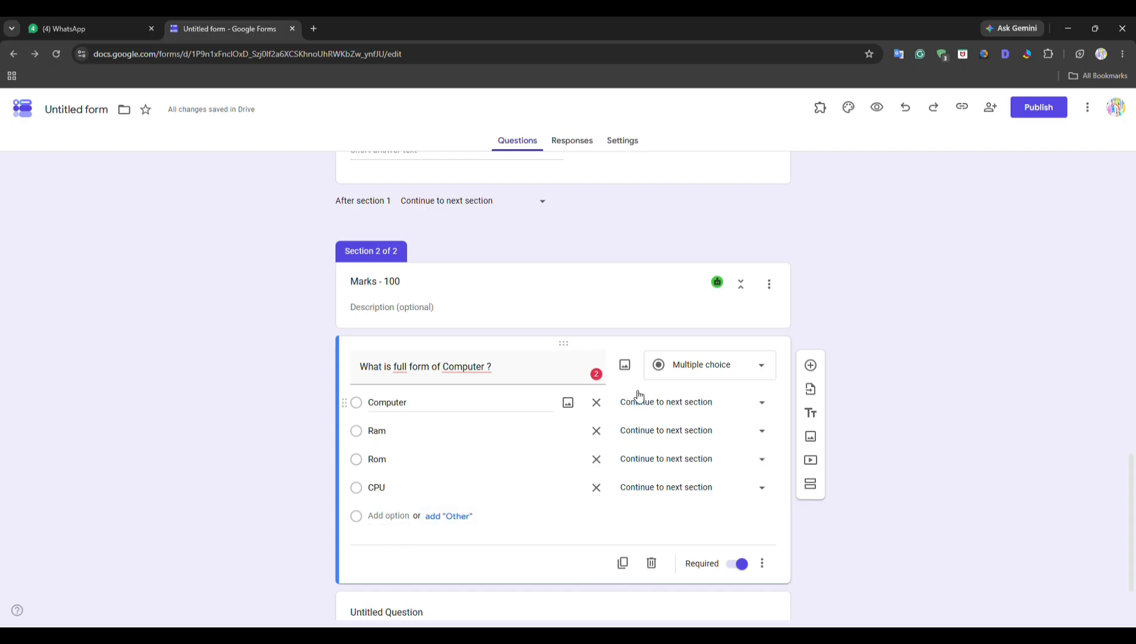
Add an "Other" answer option to the computer question and remove it again
left_click(449, 523)
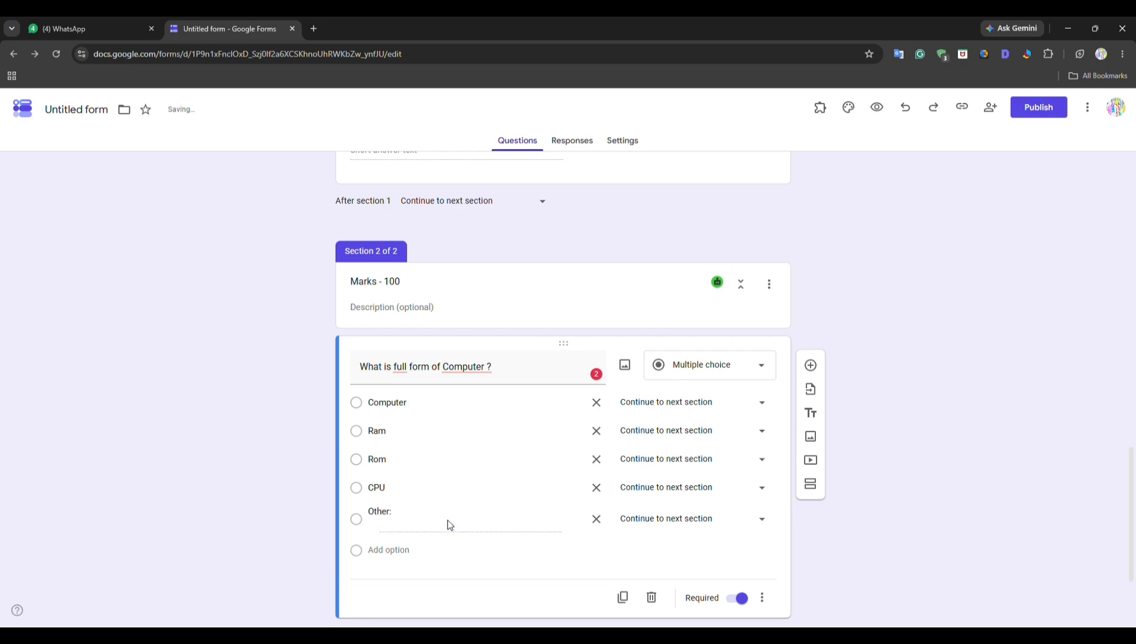
left_click(597, 520)
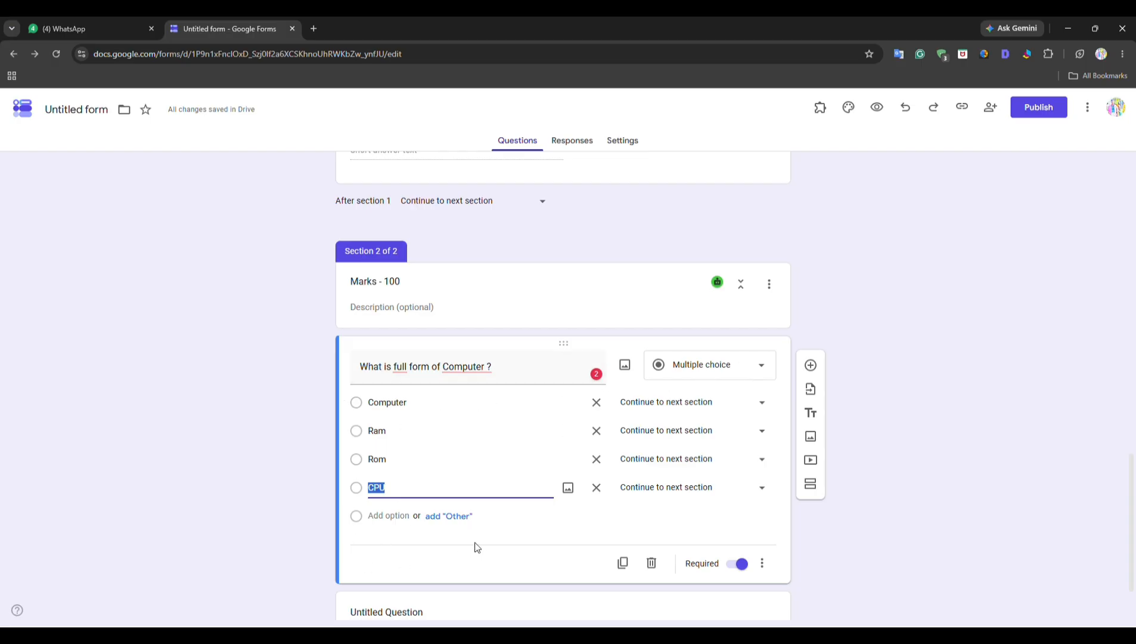
left_click(358, 434)
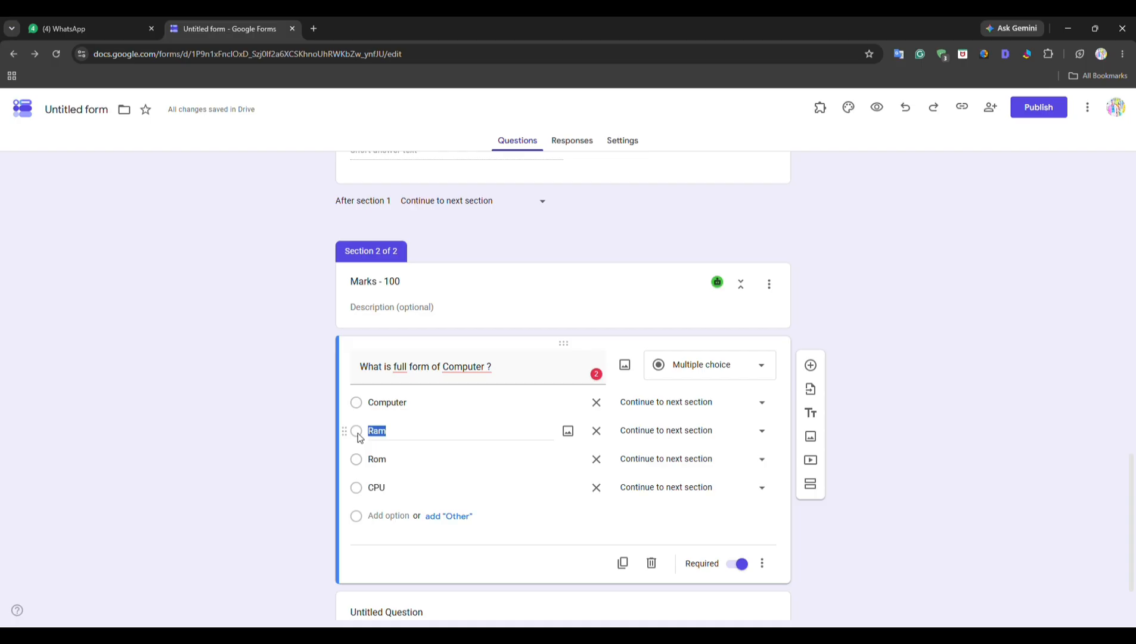
left_click(835, 238)
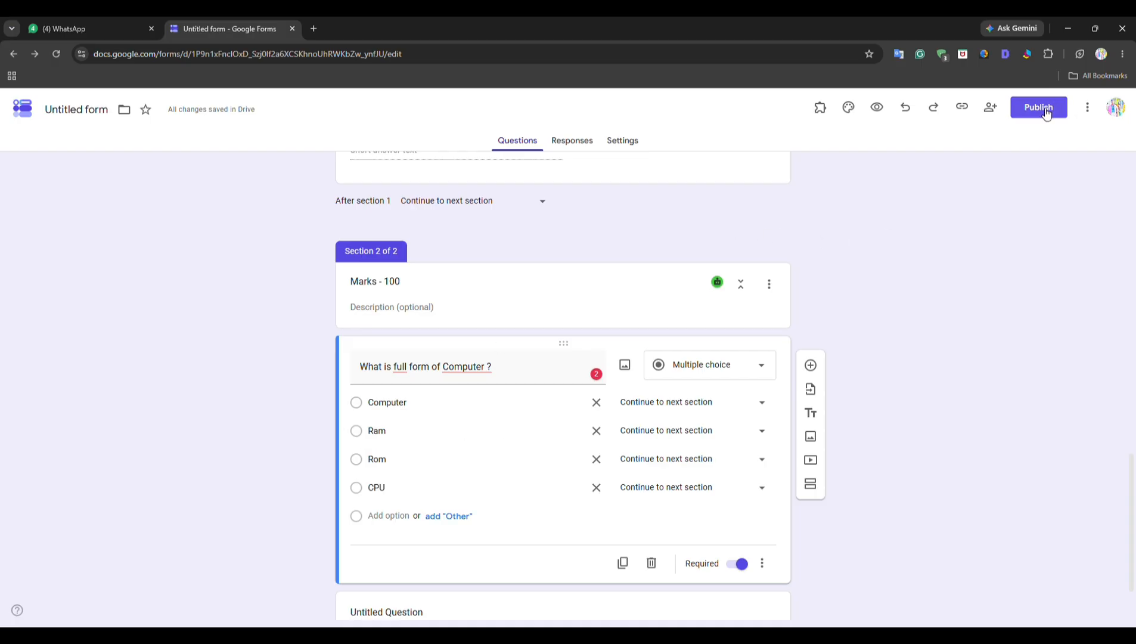
left_click(769, 284)
left_click(944, 344)
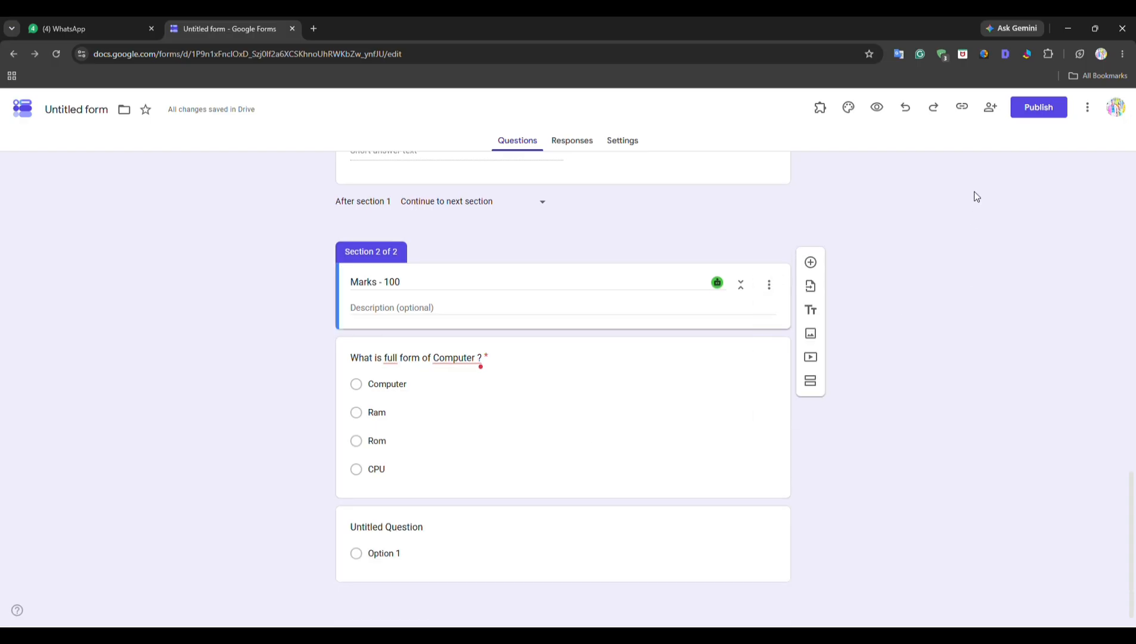